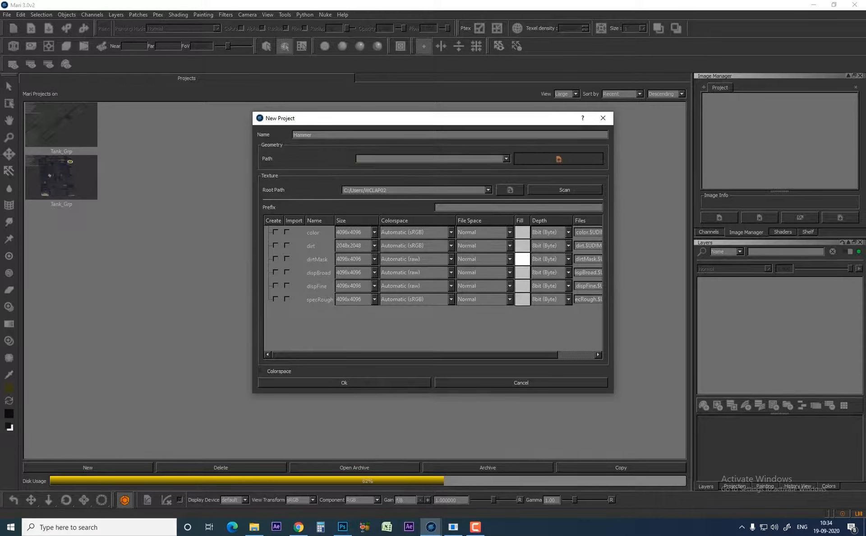
# Load Hammer For Mari.obj from the Desktop's 18Sept20/ObJ folder as the new project's geometry.
pyautogui.click(559, 158)
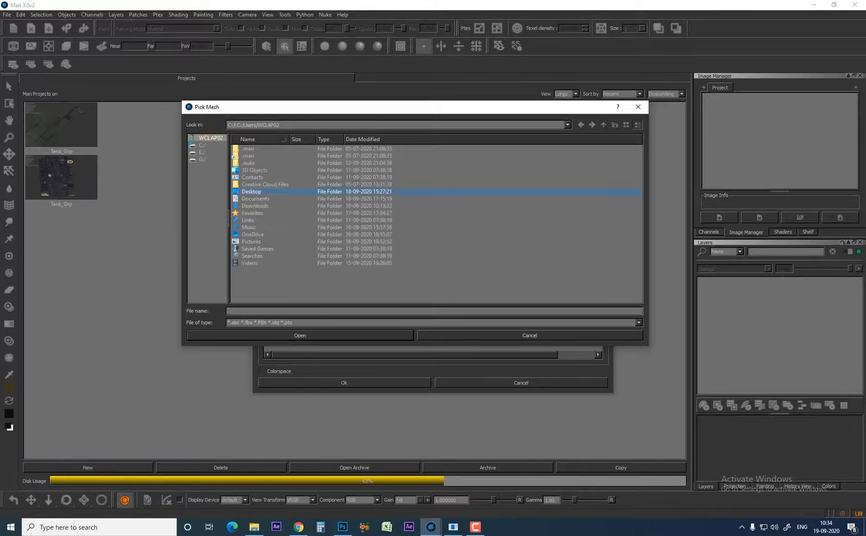
pyautogui.press('Return')
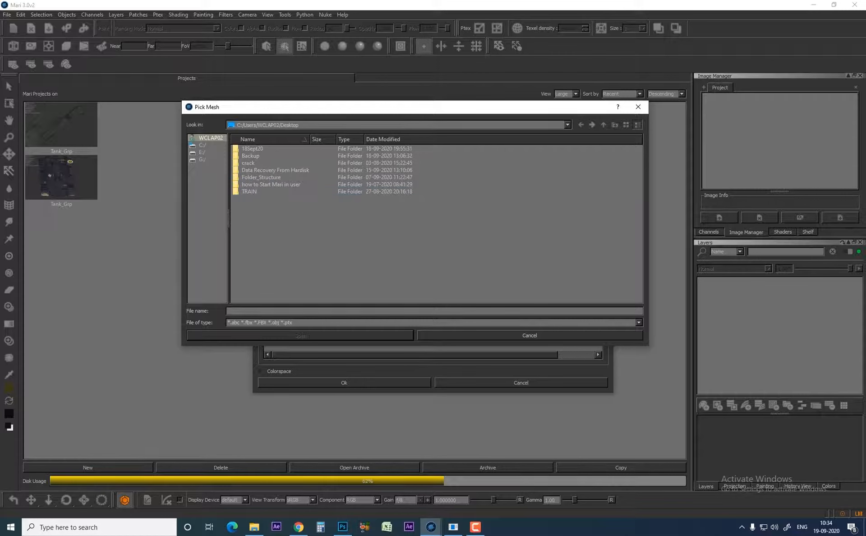
pyautogui.click(253, 149)
pyautogui.doubleClick(253, 149)
pyautogui.click(246, 163)
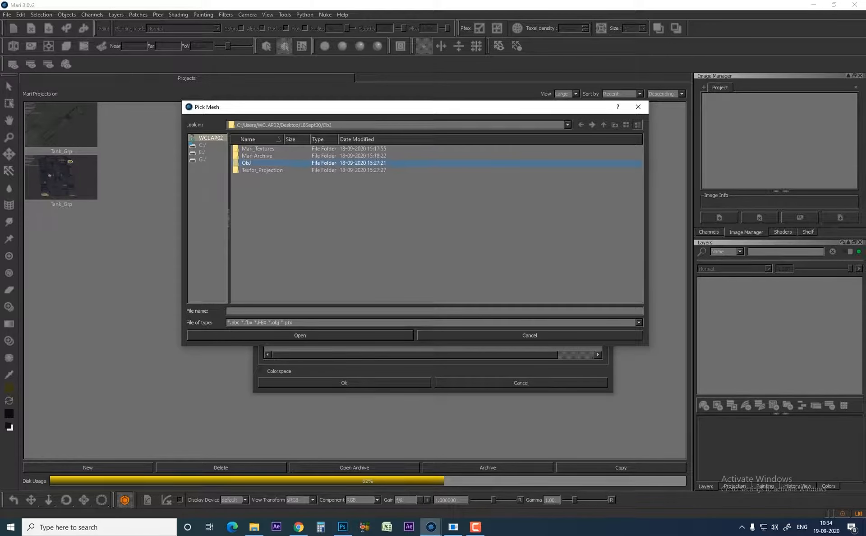
pyautogui.click(267, 149)
pyautogui.click(300, 336)
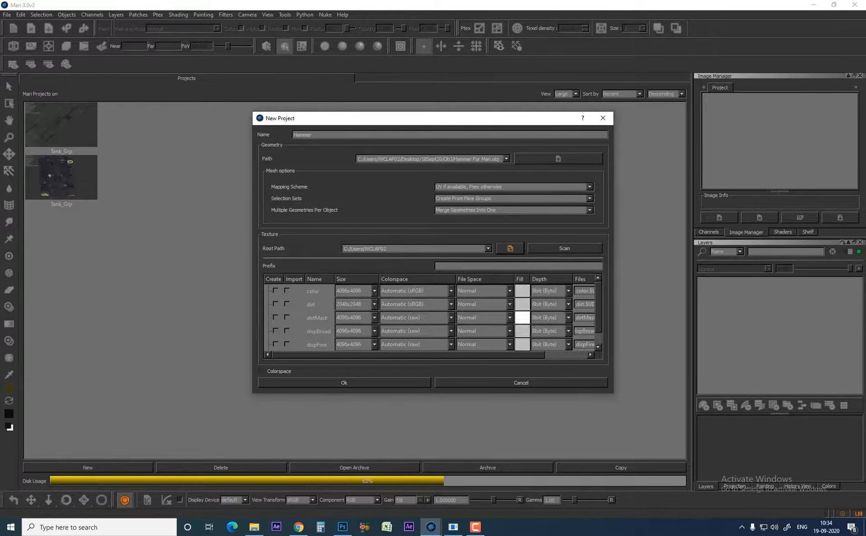
# Set the texture root path to the Mari_Textures folder inside 18Sept20 on the Desktop.
pyautogui.click(510, 248)
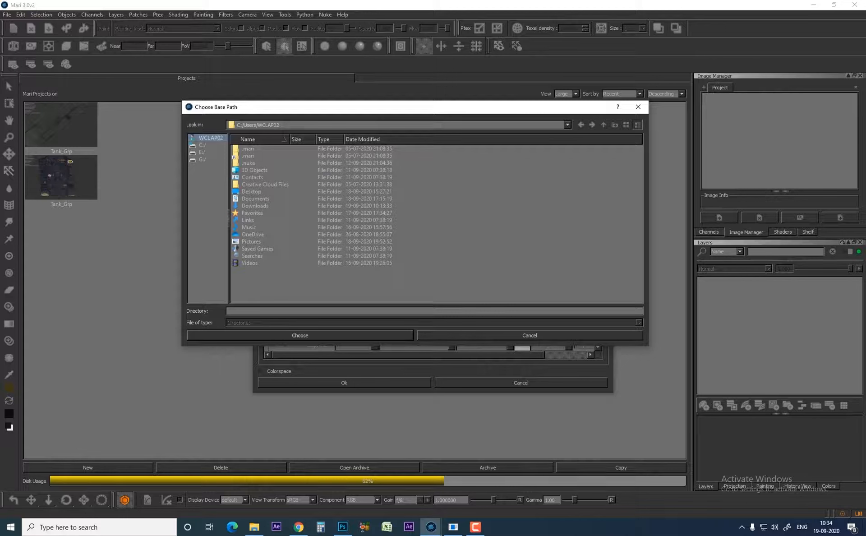
pyautogui.press('Return')
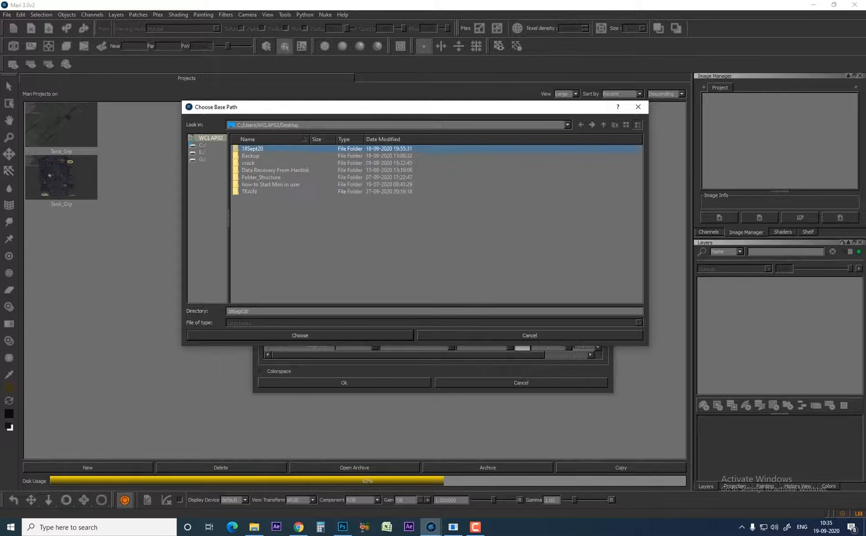
pyautogui.press('Return')
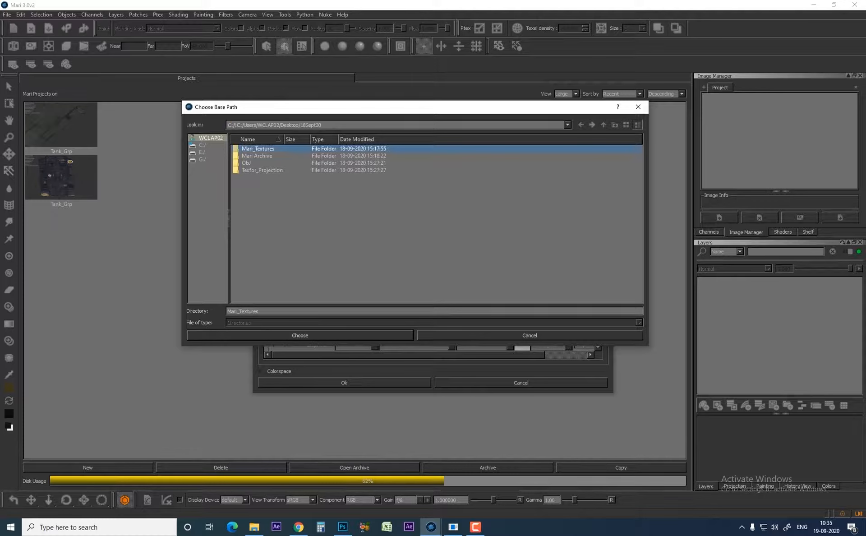
pyautogui.press('Return')
pyautogui.click(307, 336)
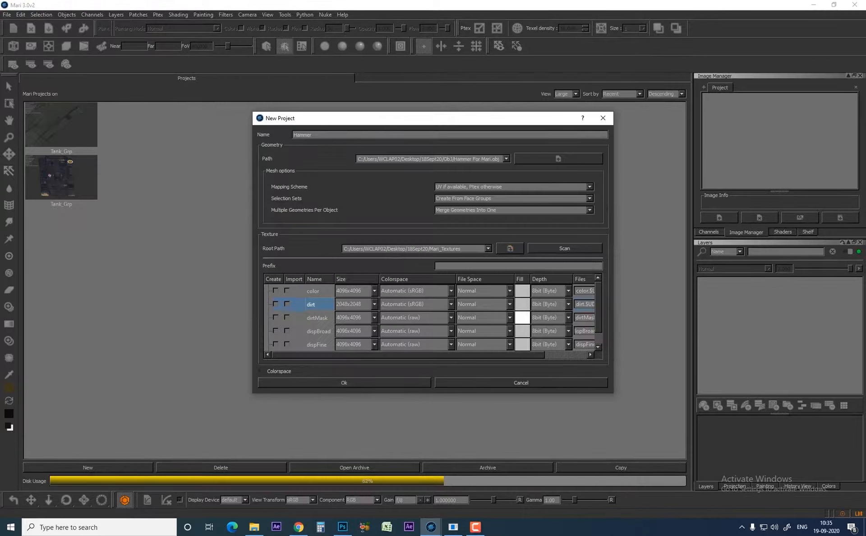
# Enable creation of only the 4096x4096 color channel and create the Hammer project.
pyautogui.click(318, 318)
pyautogui.click(319, 331)
pyautogui.click(316, 345)
pyautogui.click(276, 292)
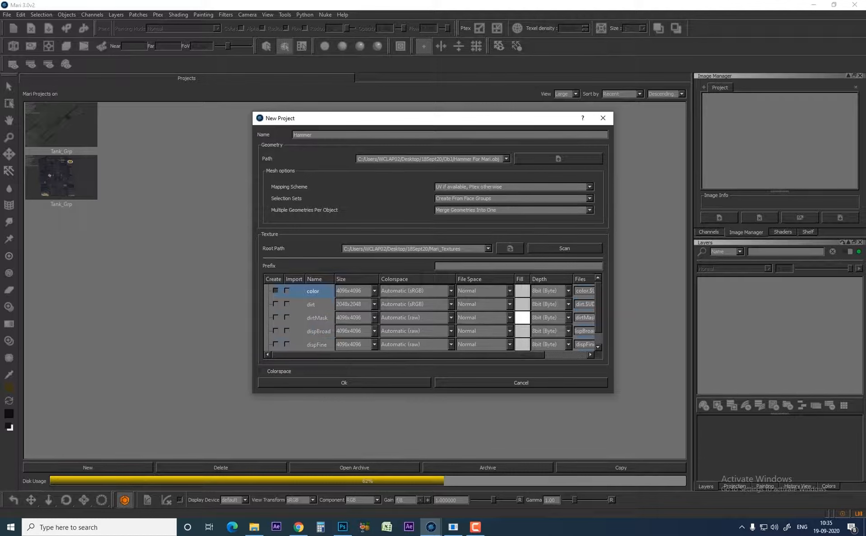
pyautogui.moveTo(613, 271); pyautogui.dragTo(672, 270)
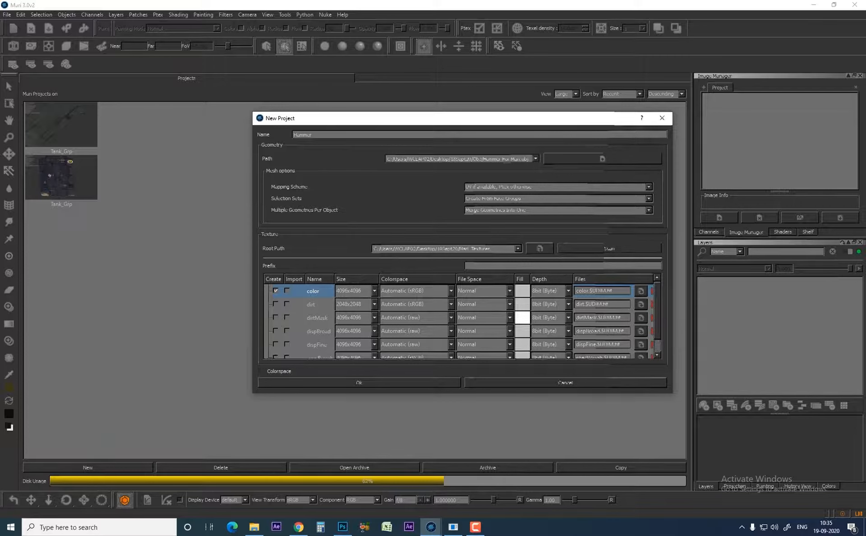
pyautogui.moveTo(672, 271)
pyautogui.mouseDown()
pyautogui.moveTo(837, 270)
pyautogui.moveTo(657, 271)
pyautogui.mouseUp()
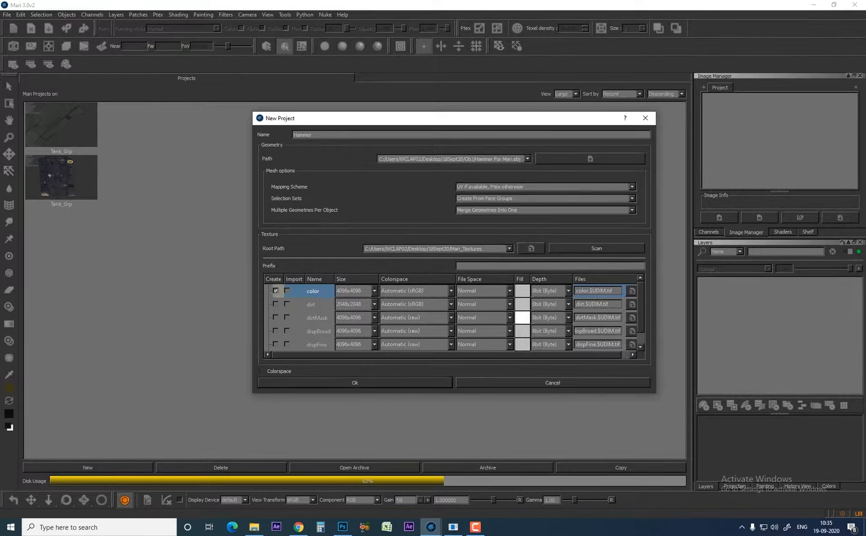
pyautogui.press('Return')
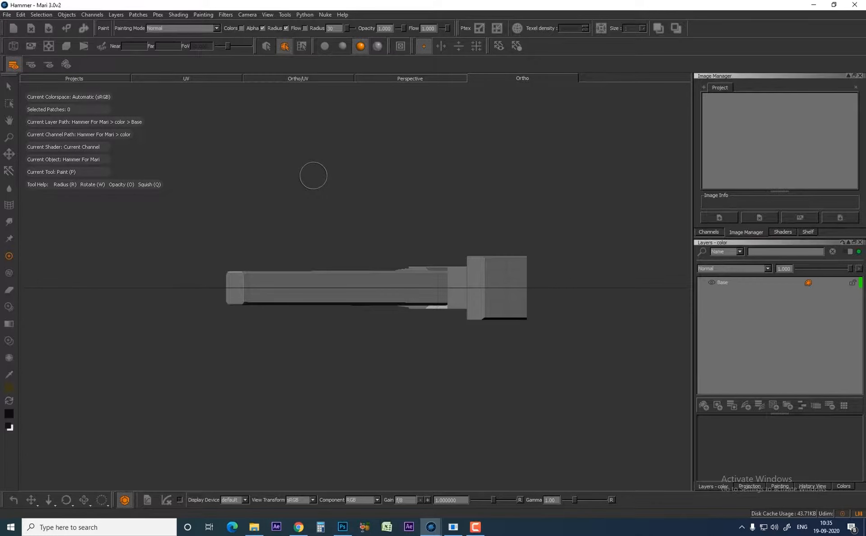
# Examine the imported hammer from several angles in the orthographic view, and bring up its UV layout.
pyautogui.moveTo(325, 170)
pyautogui.keyDown('alt'); pyautogui.mouseDown()
pyautogui.moveTo(371, 207)
pyautogui.moveTo(473, 263)
pyautogui.moveTo(429, 255)
pyautogui.moveTo(384, 267)
pyautogui.moveTo(359, 293)
pyautogui.moveTo(355, 284)
pyautogui.mouseUp(); pyautogui.keyUp('alt')
pyautogui.keyDown('alt'); pyautogui.moveTo(355, 283); pyautogui.dragTo(414, 272, button='middle'); pyautogui.keyUp('alt')
pyautogui.keyDown('alt'); pyautogui.moveTo(415, 272); pyautogui.dragTo(412, 268); pyautogui.keyUp('alt')
pyautogui.click(299, 78)
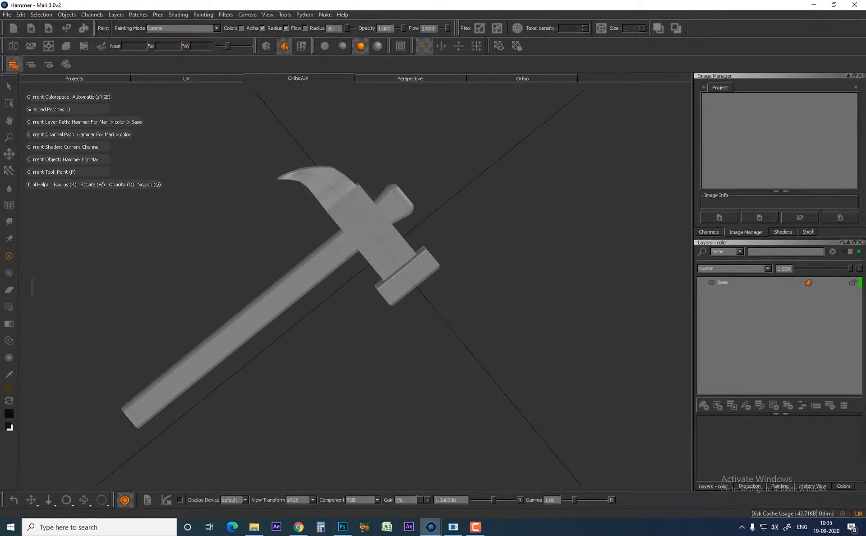
pyautogui.click(74, 78)
pyautogui.click(186, 78)
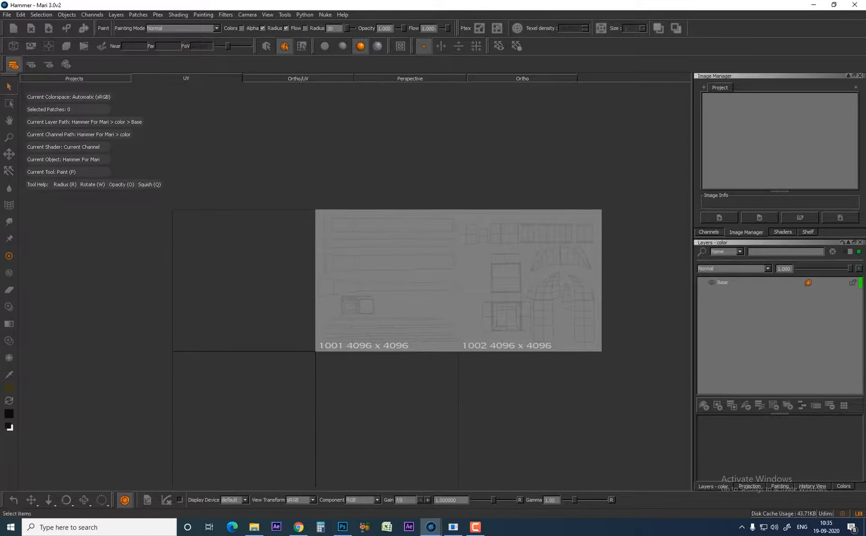
# Select UV patches 1001 and 1002 one at a time with the Select tool, and clear the selection.
pyautogui.click(9, 85)
pyautogui.click(370, 241)
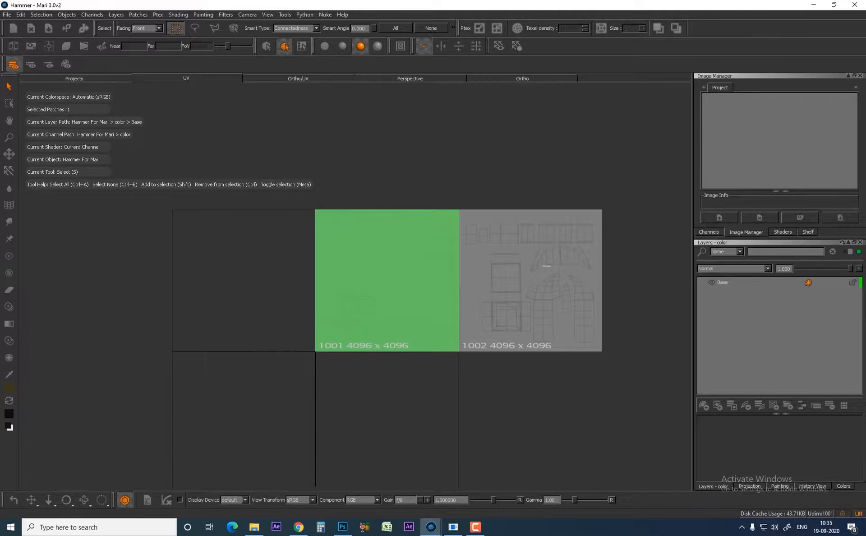
pyautogui.moveTo(518, 176); pyautogui.dragTo(595, 371)
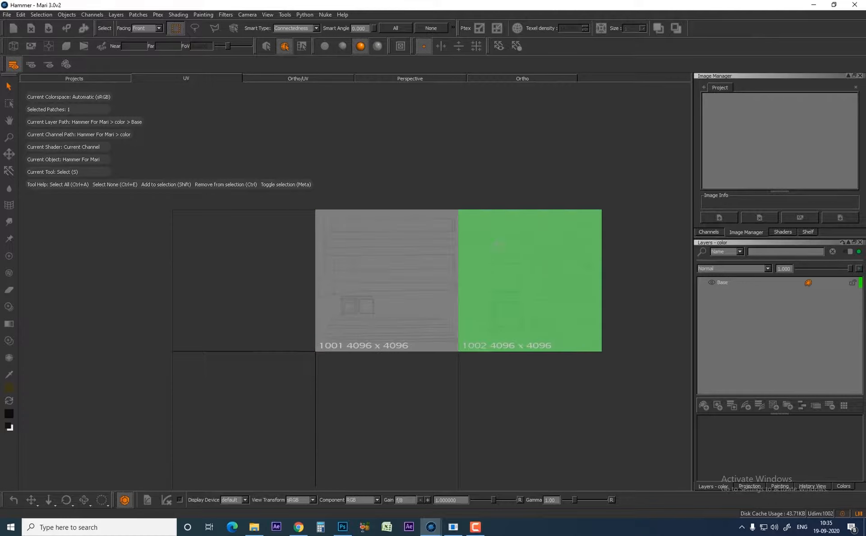
pyautogui.scroll(5, 509, 249)
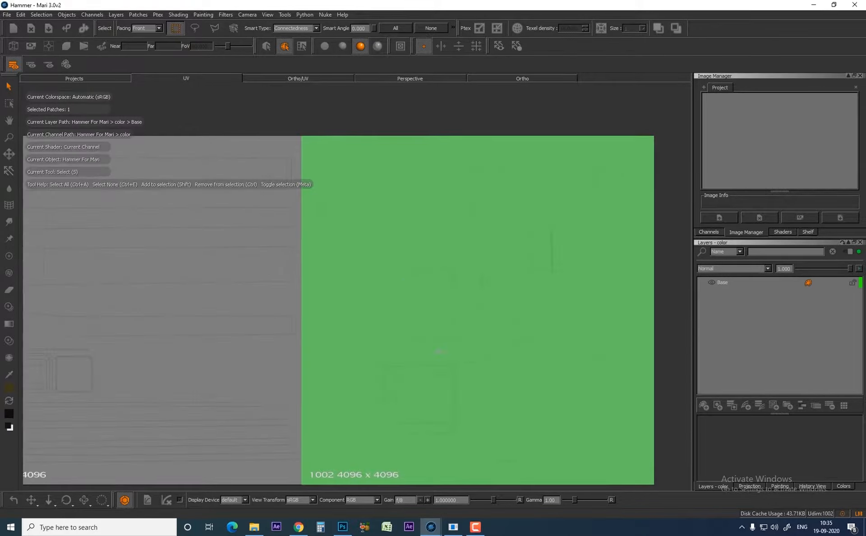
pyautogui.keyDown('alt'); pyautogui.moveTo(89, 374); pyautogui.dragTo(360, 340, button='middle'); pyautogui.keyUp('alt')
pyautogui.scroll(4, 360, 340)
pyautogui.click(231, 367)
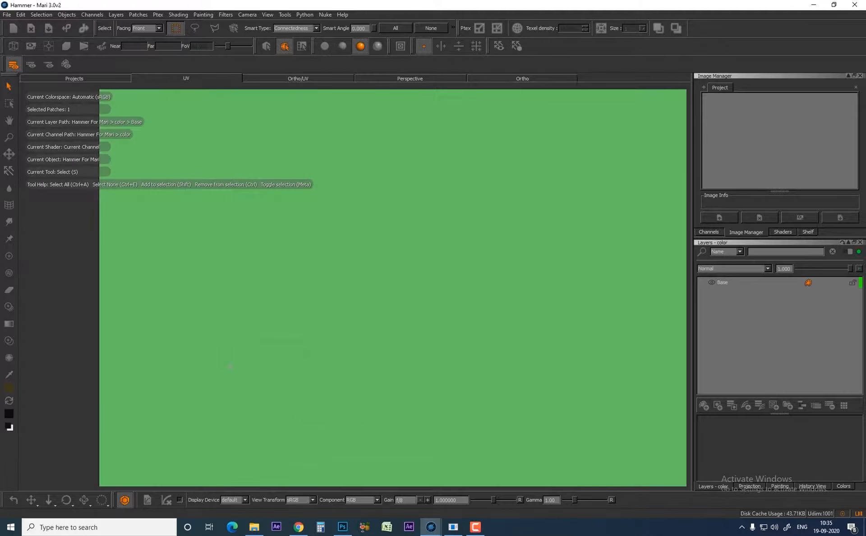
pyautogui.keyDown('alt'); pyautogui.moveTo(333, 408); pyautogui.dragTo(349, 309, button='right'); pyautogui.keyUp('alt')
pyautogui.click(232, 268)
# Show the hammer and its UV patches side by side in the Ortho/UV view, splitting the canvas roughly in half.
pyautogui.click(298, 78)
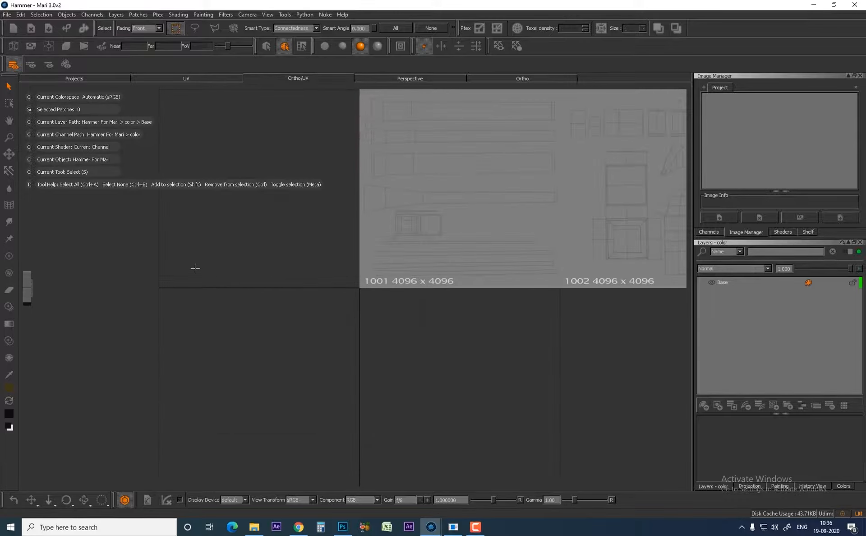
pyautogui.moveTo(35, 287); pyautogui.dragTo(249, 291)
pyautogui.keyDown('alt'); pyautogui.moveTo(402, 298); pyautogui.dragTo(646, 294, button='right'); pyautogui.keyUp('alt')
pyautogui.keyDown('alt'); pyautogui.moveTo(546, 298); pyautogui.dragTo(511, 348, button='middle'); pyautogui.keyUp('alt')
pyautogui.keyDown('alt'); pyautogui.moveTo(510, 347); pyautogui.dragTo(505, 346, button='right'); pyautogui.keyUp('alt')
pyautogui.keyDown('alt'); pyautogui.moveTo(160, 295); pyautogui.dragTo(144, 316); pyautogui.keyUp('alt')
pyautogui.keyDown('alt'); pyautogui.moveTo(144, 316); pyautogui.dragTo(100, 371, button='middle'); pyautogui.keyUp('alt')
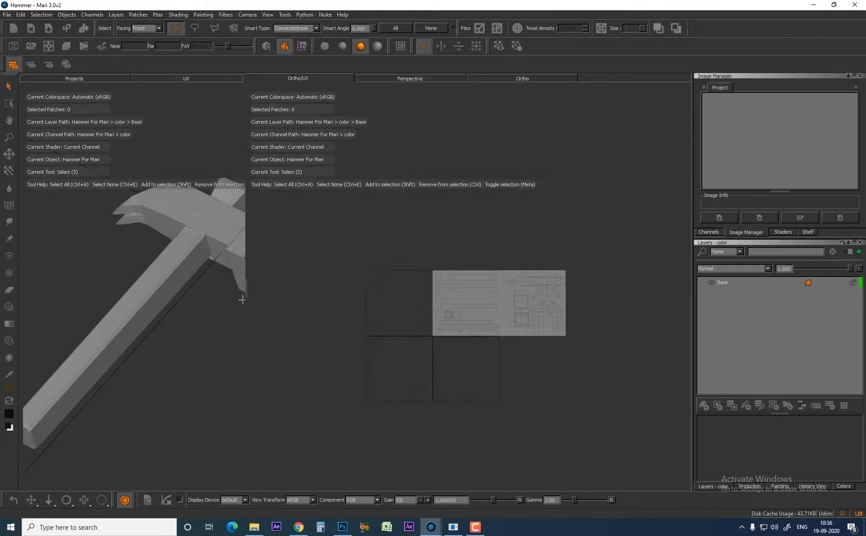
pyautogui.moveTo(246, 288); pyautogui.dragTo(356, 288)
pyautogui.keyDown('alt'); pyautogui.moveTo(181, 289); pyautogui.dragTo(210, 276); pyautogui.keyUp('alt')
pyautogui.keyDown('alt'); pyautogui.moveTo(210, 276); pyautogui.dragTo(190, 312, button='middle'); pyautogui.keyUp('alt')
pyautogui.keyDown('alt'); pyautogui.moveTo(489, 310); pyautogui.dragTo(522, 331, button='right'); pyautogui.keyUp('alt')
pyautogui.keyDown('alt'); pyautogui.moveTo(471, 341); pyautogui.dragTo(432, 347, button='middle'); pyautogui.keyUp('alt')
pyautogui.keyDown('alt'); pyautogui.moveTo(432, 348); pyautogui.dragTo(438, 351, button='right'); pyautogui.keyUp('alt')
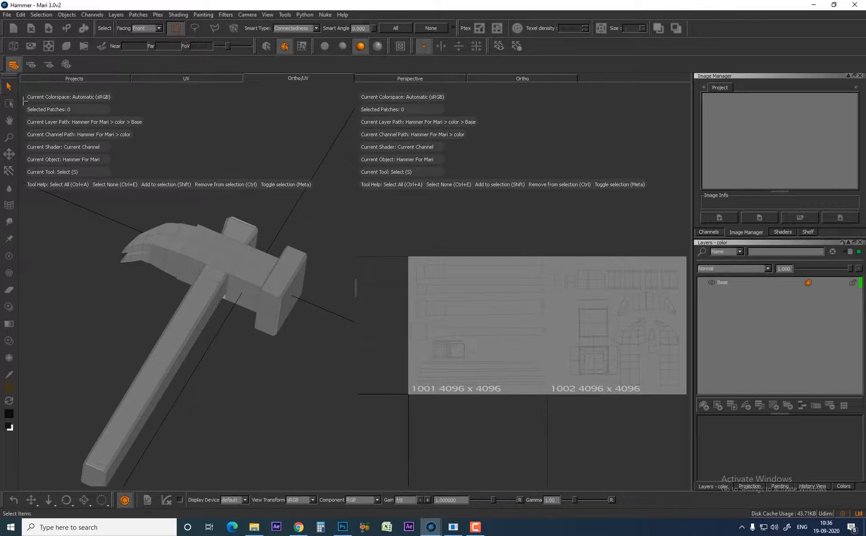
# Select the hammer's handle patch and its head patch on the 3D model, and clear the selection.
pyautogui.click(224, 265)
pyautogui.click(210, 291)
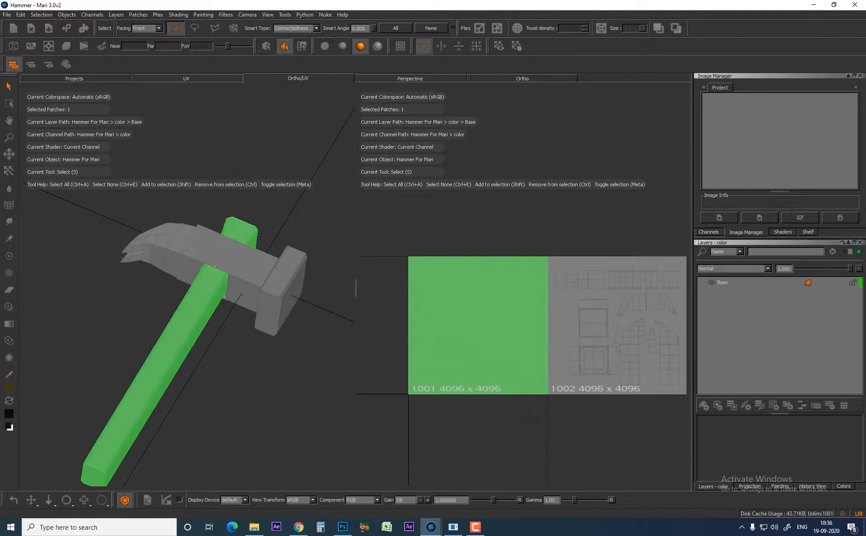
pyautogui.click(208, 255)
pyautogui.click(81, 238)
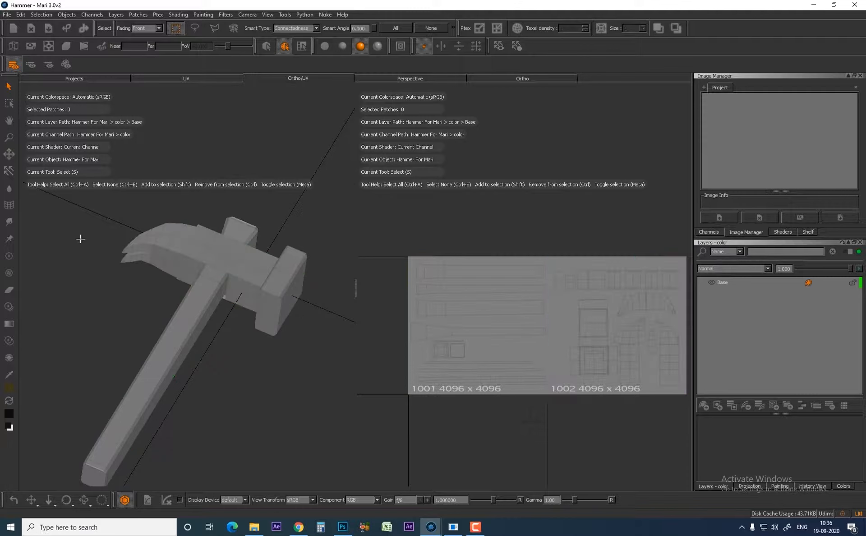
# Try a freehand marquee selection spanning UV patches 1001 and 1002.
pyautogui.click(9, 103)
pyautogui.moveTo(445, 269)
pyautogui.mouseDown()
pyautogui.moveTo(600, 333)
pyautogui.moveTo(452, 264)
pyautogui.moveTo(448, 271)
pyautogui.mouseUp()
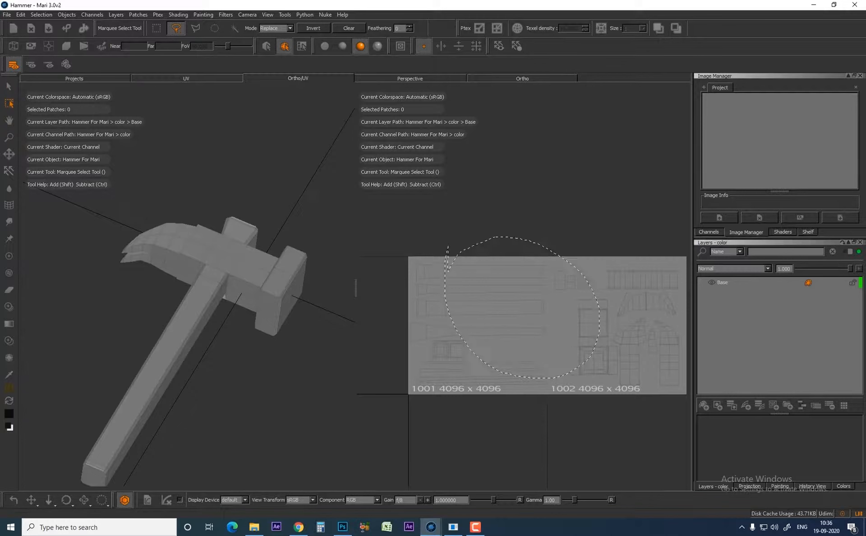
pyautogui.press('m')
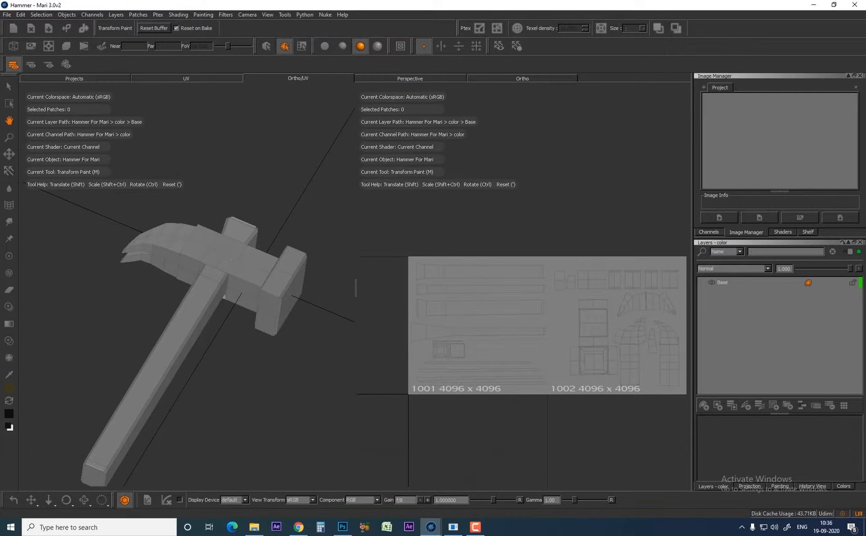
# Try the Zoom tool and the object transform manipulator on the hammer, and undo the transformation.
pyautogui.keyDown('alt'); pyautogui.moveTo(229, 374); pyautogui.dragTo(211, 406); pyautogui.keyUp('alt')
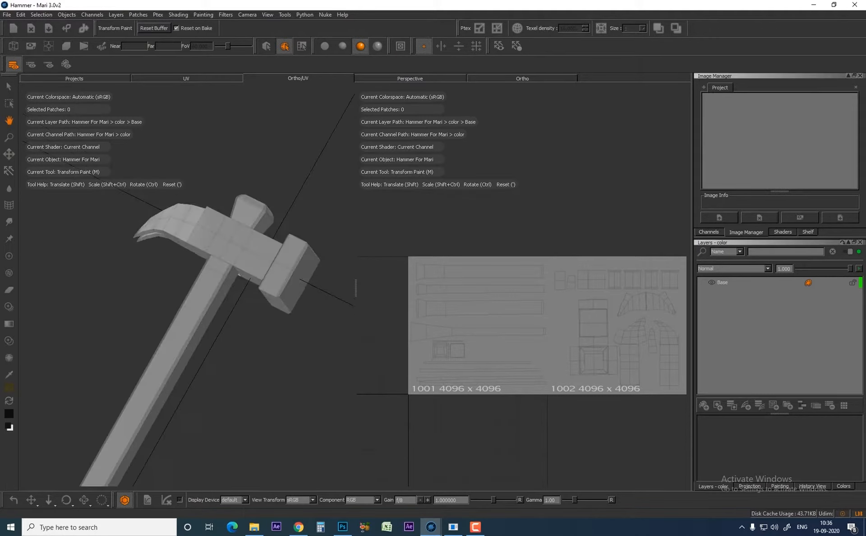
pyautogui.click(8, 137)
pyautogui.moveTo(217, 356)
pyautogui.mouseDown()
pyautogui.moveTo(231, 344)
pyautogui.moveTo(225, 350)
pyautogui.mouseUp()
pyautogui.click(9, 154)
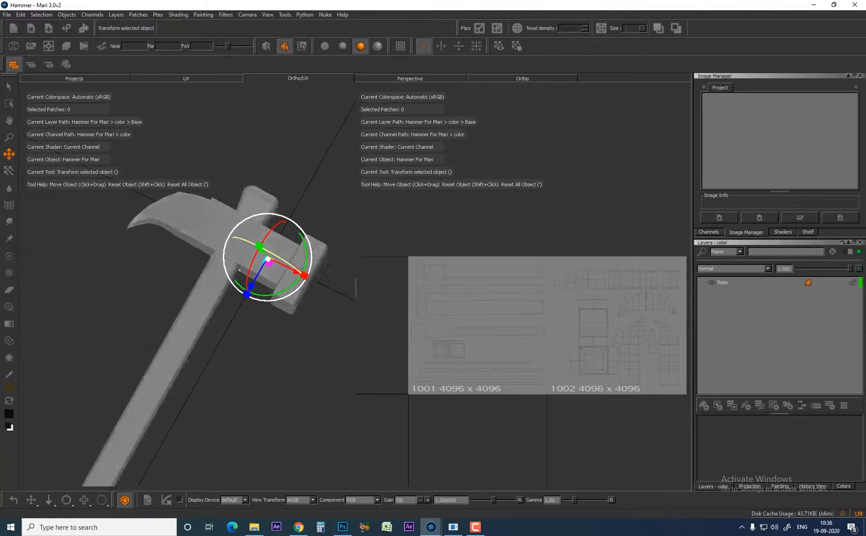
pyautogui.hotkey('ctrl', 'z')
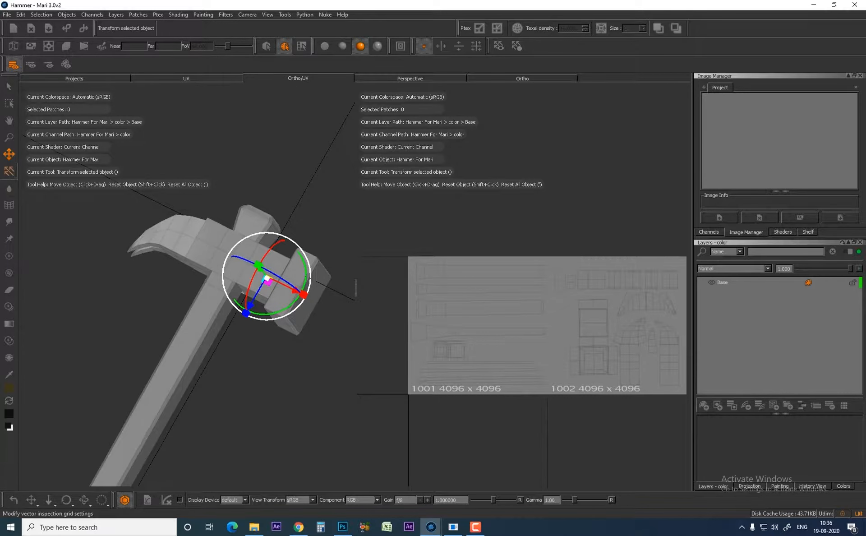
# Display the Vector Inspector's vectors on the hammer and UV patches, and hide them again.
pyautogui.press('v')
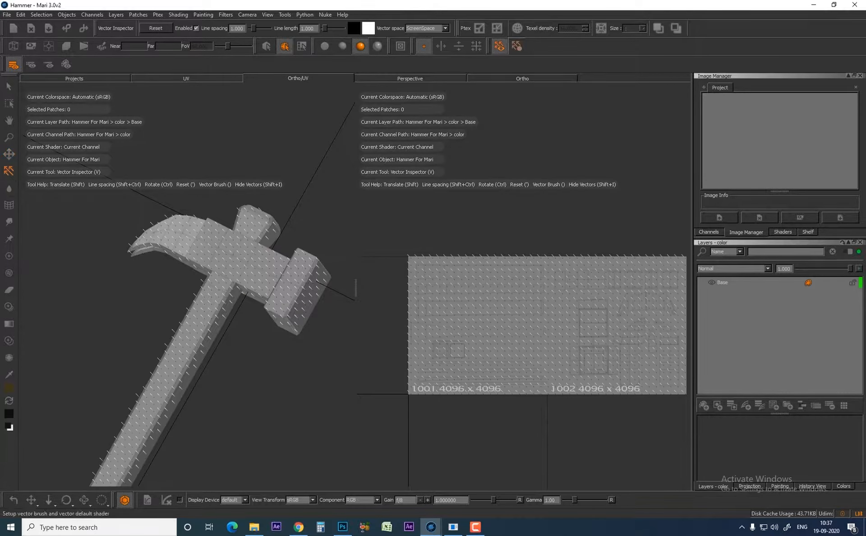
pyautogui.hotkey('shift', 'i')
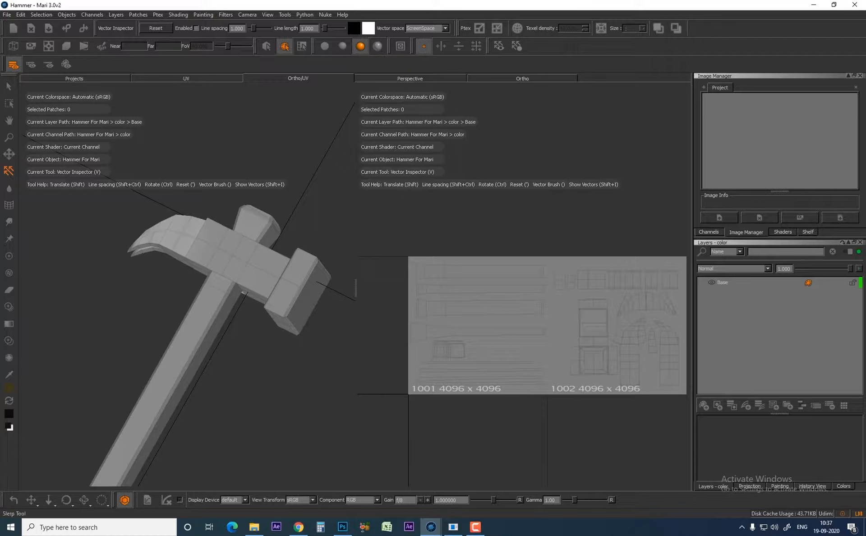
# Paint a test stroke across the hammer head and upper handle with the Paint tool, and undo it.
pyautogui.click(9, 256)
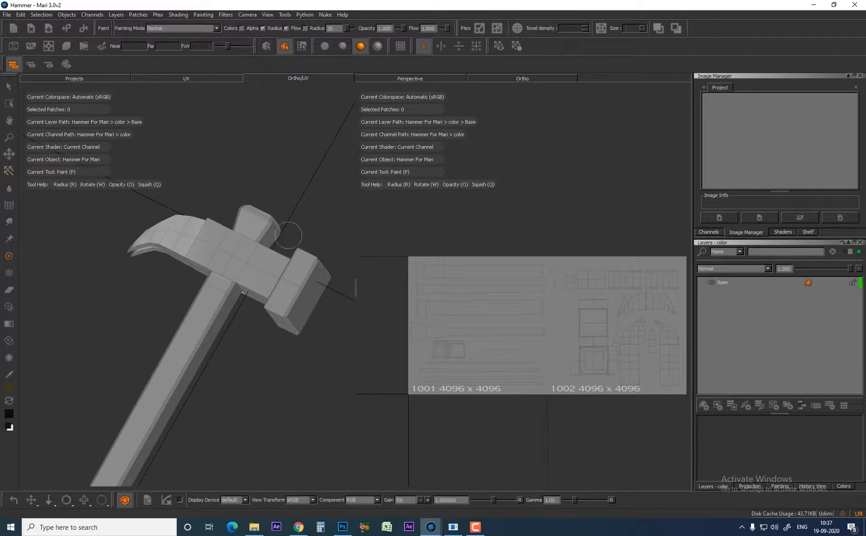
pyautogui.moveTo(239, 237)
pyautogui.mouseDown()
pyautogui.moveTo(231, 282)
pyautogui.moveTo(262, 264)
pyautogui.mouseUp()
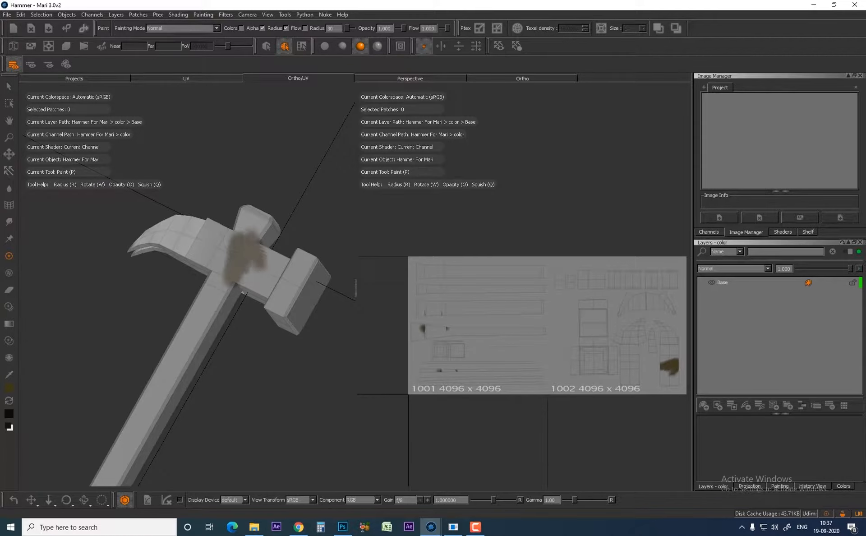
pyautogui.hotkey('ctrl', 'z')
# Use the saved red and green swatches to set the background colour to red and the foreground colour to green.
pyautogui.click(8, 389)
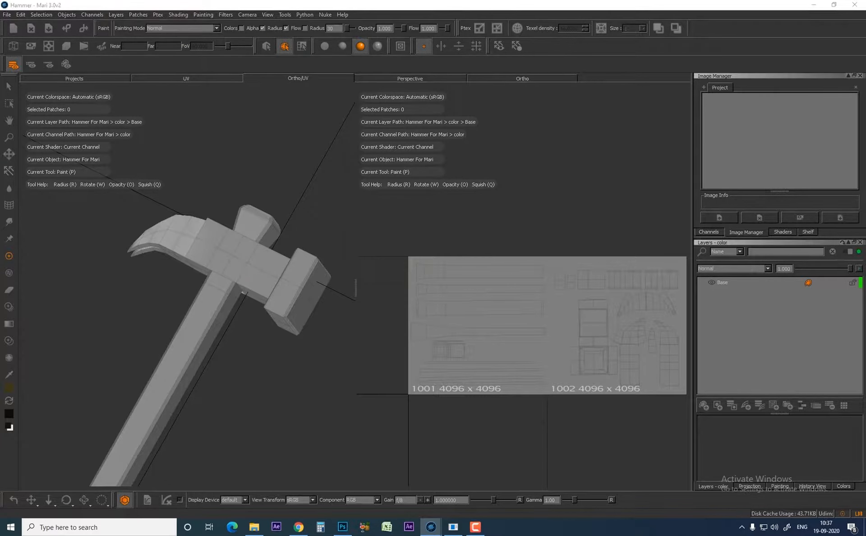
pyautogui.click(364, 325)
pyautogui.click(410, 355)
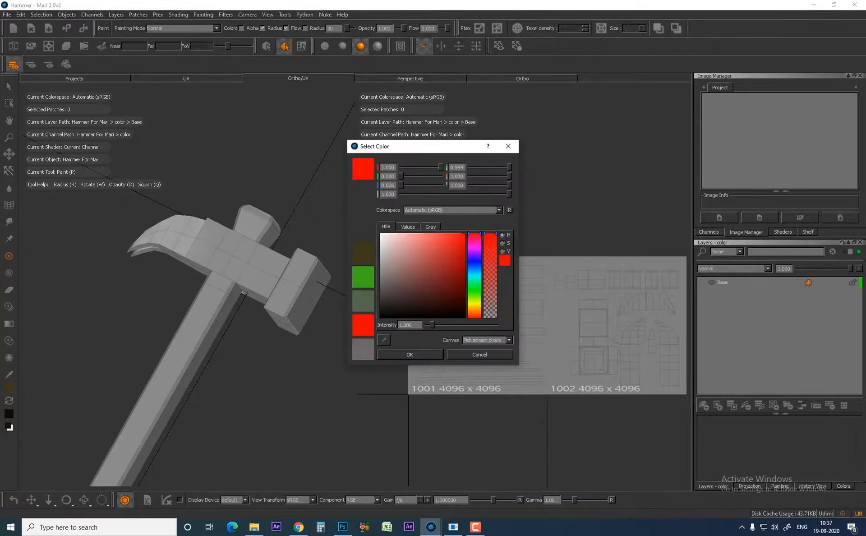
pyautogui.click(8, 389)
pyautogui.click(363, 277)
pyautogui.click(411, 354)
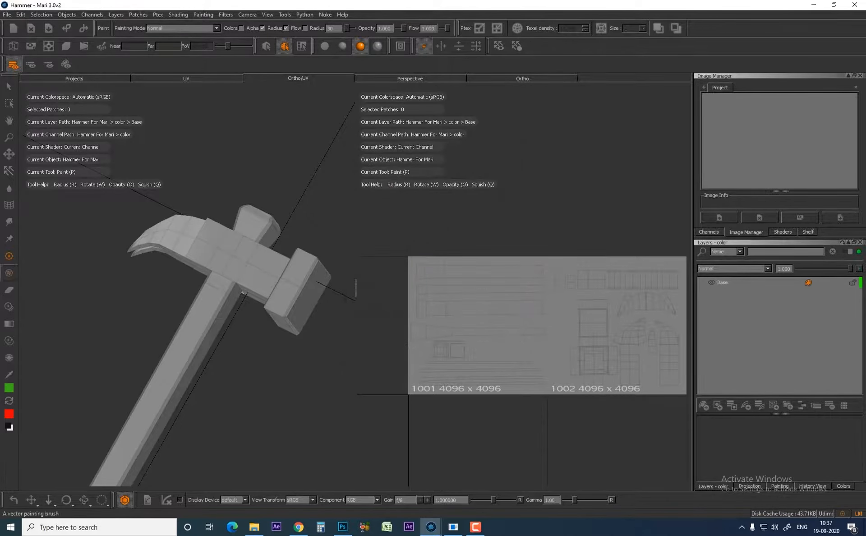
# Paint a test stroke across the hammer head and undo it, and switch to the Paint Through tool.
pyautogui.moveTo(210, 247); pyautogui.dragTo(239, 250)
pyautogui.hotkey('ctrl', 'z')
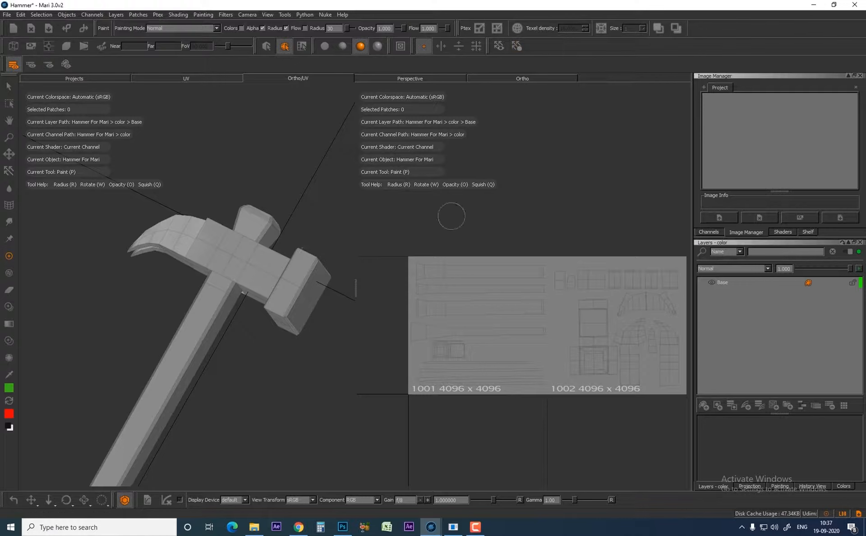
pyautogui.click(9, 307)
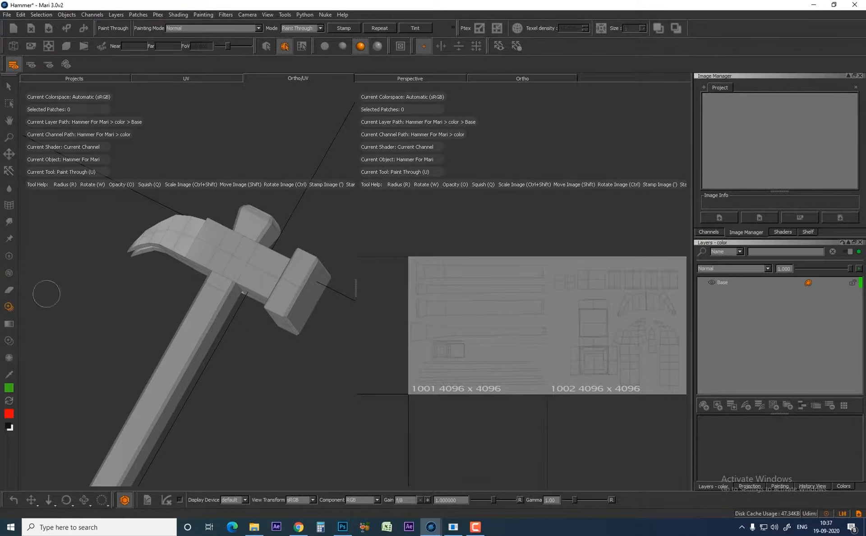
# Try red, green and other saved swatches as the Gradient tool's start colour, and cancel the colour change.
pyautogui.click(9, 323)
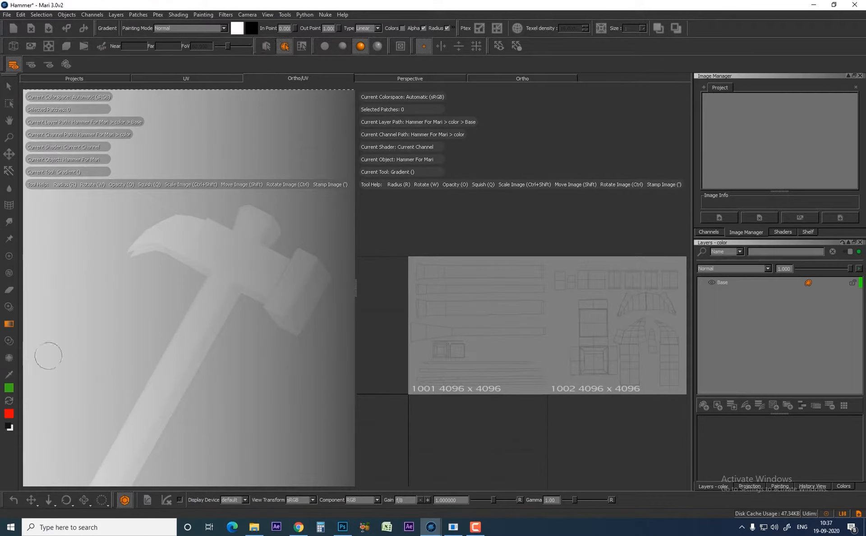
pyautogui.click(237, 28)
pyautogui.click(363, 330)
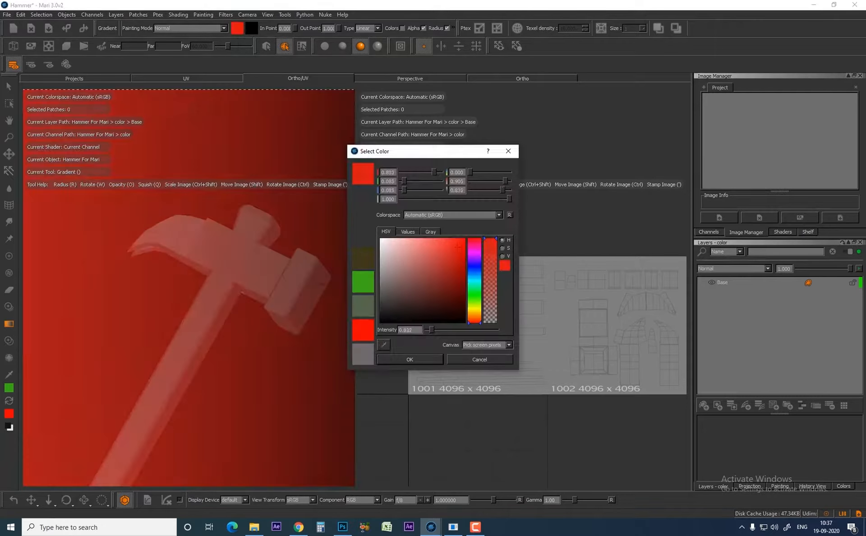
pyautogui.click(363, 282)
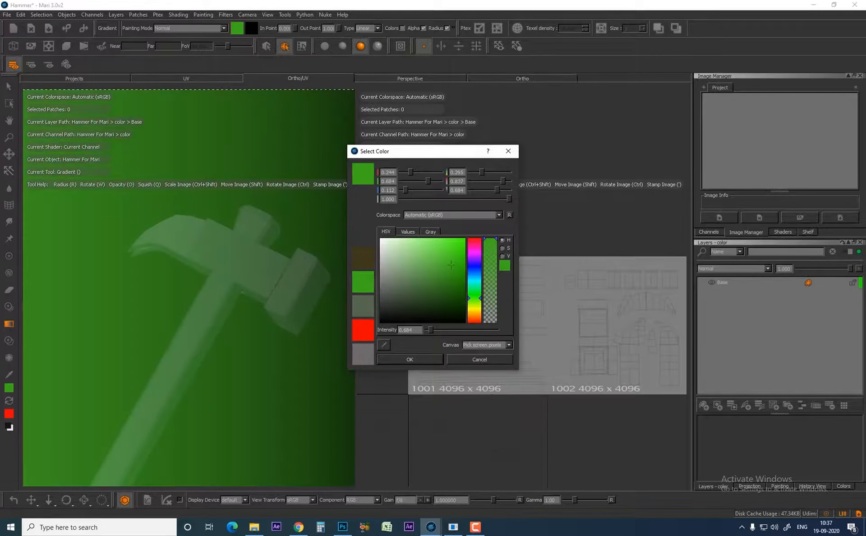
pyautogui.click(363, 306)
pyautogui.click(363, 355)
pyautogui.click(363, 306)
pyautogui.click(363, 258)
pyautogui.moveTo(474, 311); pyautogui.dragTo(475, 259)
pyautogui.click(453, 361)
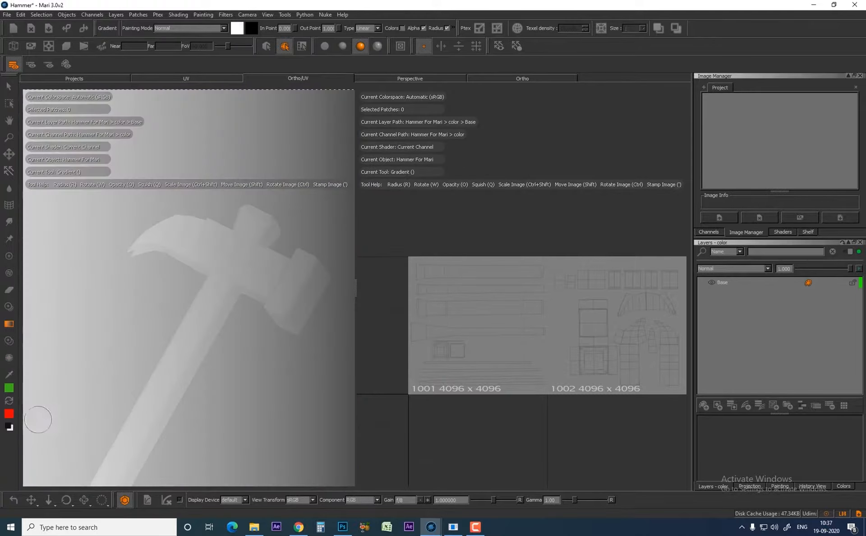
# Try out the Towbrush and Eye Dropper tools, and return to the Select tool.
pyautogui.click(8, 340)
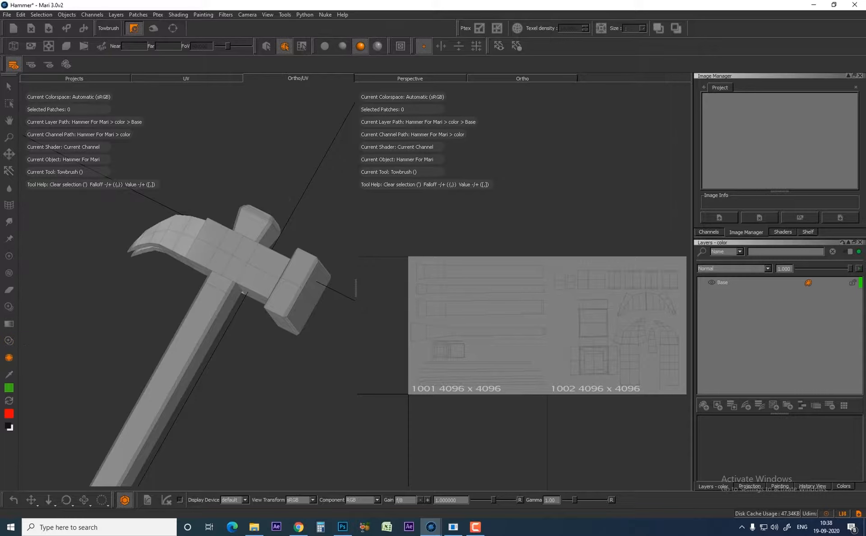
pyautogui.click(9, 374)
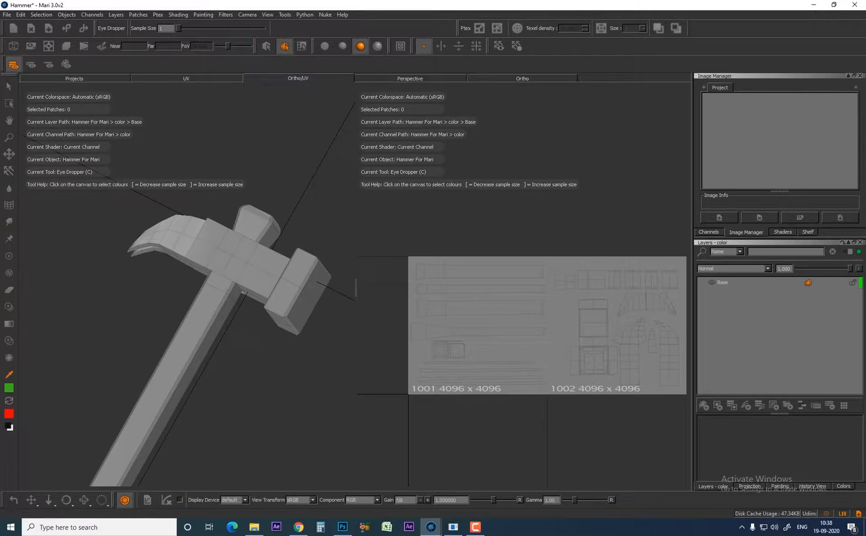
pyautogui.click(9, 86)
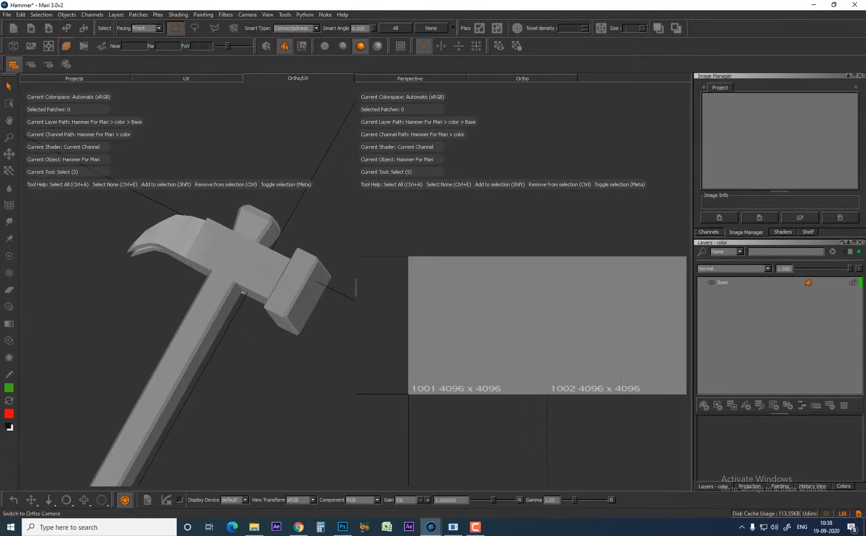
# Toggle the ortho camera on and off for the hammer view.
pyautogui.click(13, 46)
pyautogui.click(14, 46)
pyautogui.click(14, 46)
pyautogui.click(14, 46)
# Make the wireframe visible on the hammer and UV patches in the canvas's Display Properties.
pyautogui.rightClick(223, 116)
pyautogui.click(244, 253)
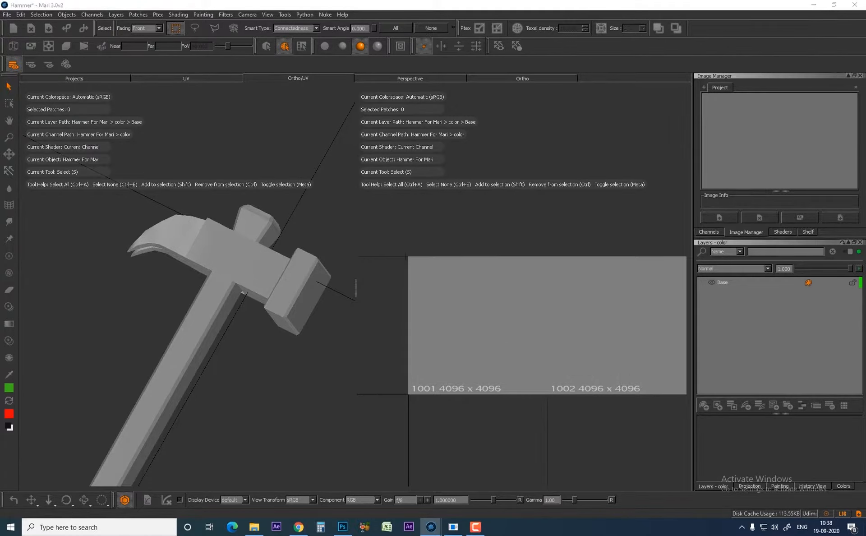
pyautogui.moveTo(428, 99); pyautogui.dragTo(155, 98)
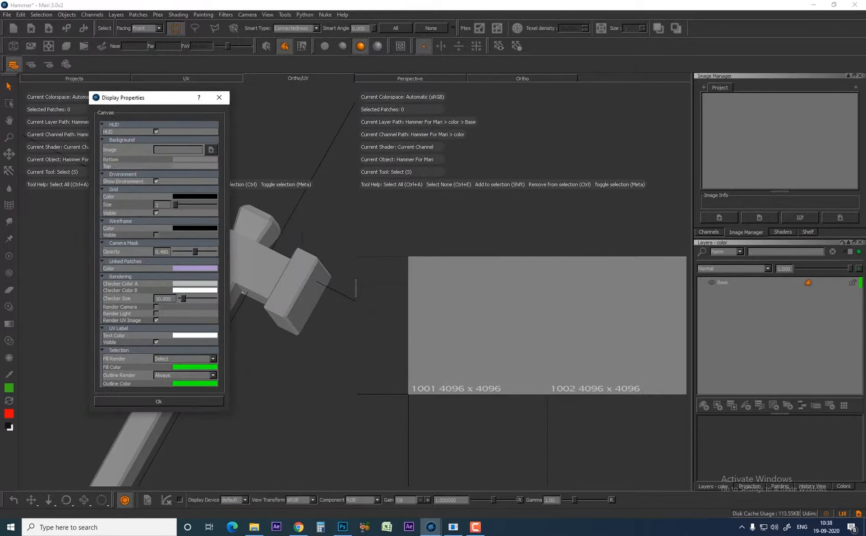
pyautogui.moveTo(154, 98); pyautogui.dragTo(342, 91)
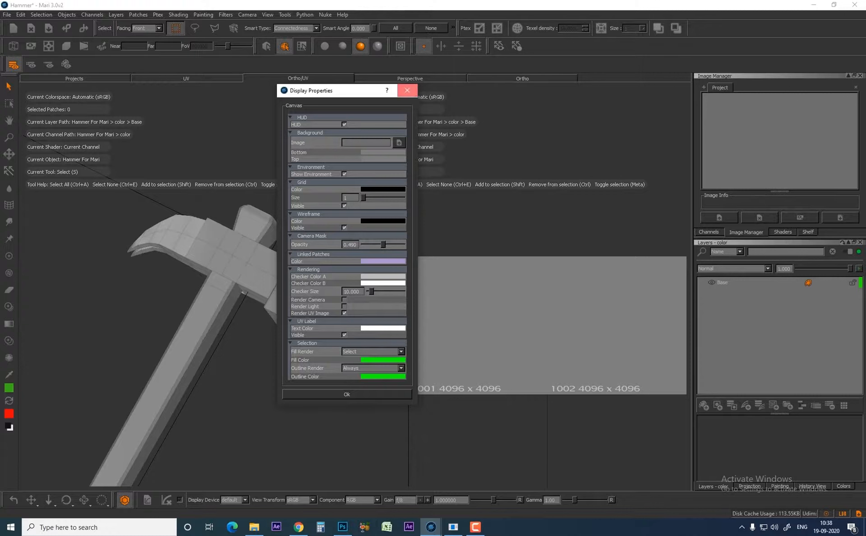
pyautogui.click(407, 90)
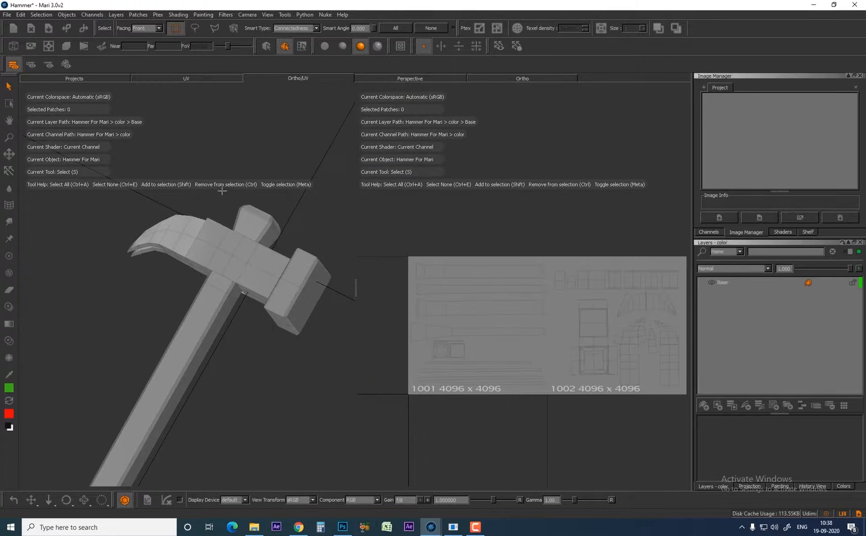
# Try the face selection mode by selecting individual faces on the hammer's head and handle.
pyautogui.click(235, 256)
pyautogui.click(303, 45)
pyautogui.click(258, 258)
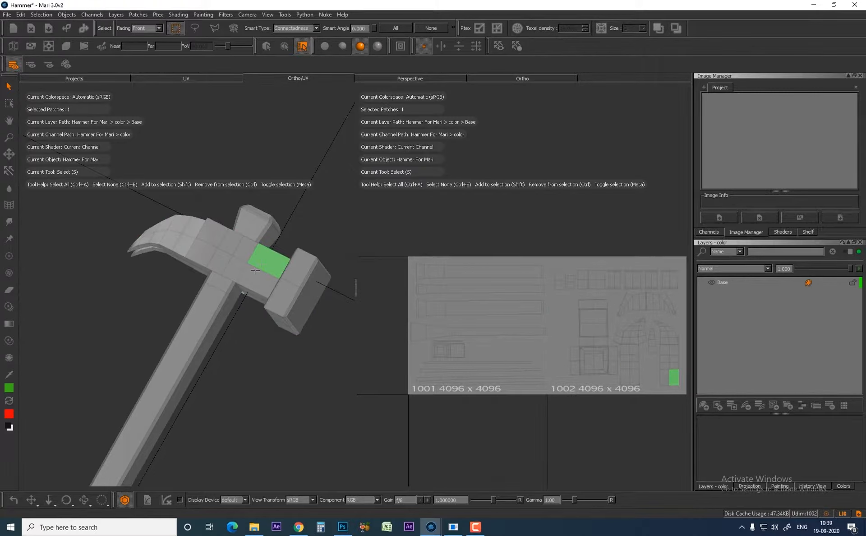
pyautogui.click(201, 253)
pyautogui.click(208, 305)
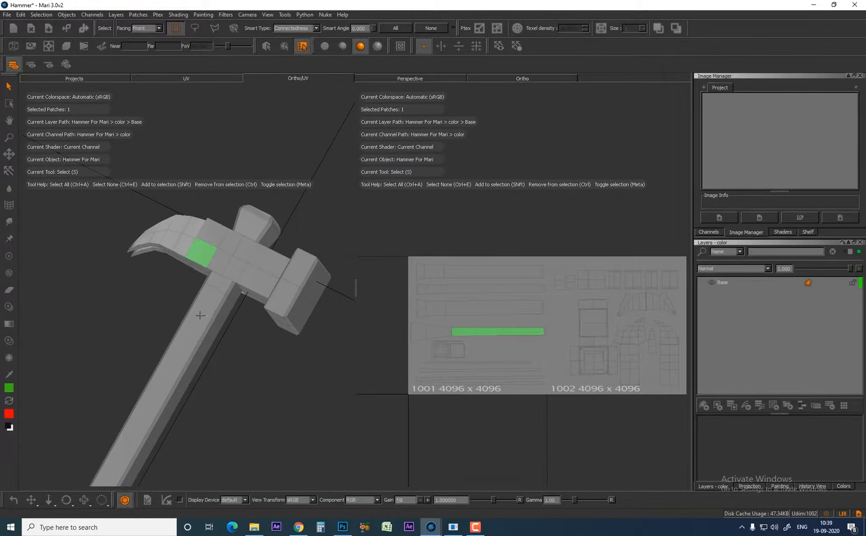
pyautogui.click(241, 285)
pyautogui.click(215, 238)
pyautogui.click(269, 261)
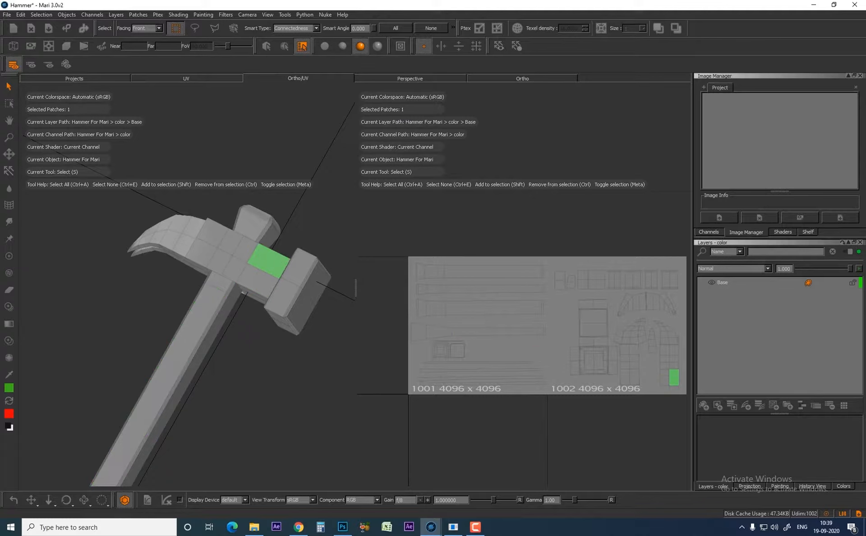
# Compare patch and object selection on the hammer, return to patch selection mode and clear the selection.
pyautogui.click(284, 45)
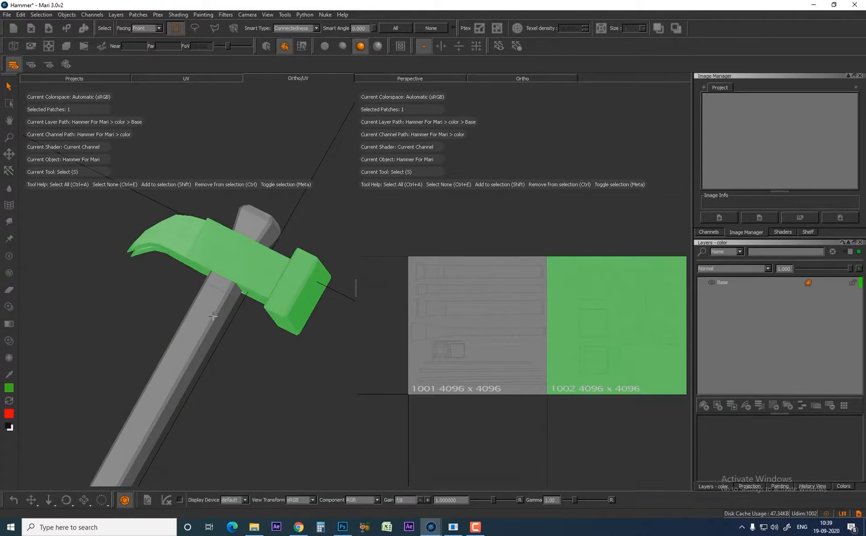
pyautogui.click(216, 316)
pyautogui.click(239, 265)
pyautogui.click(267, 46)
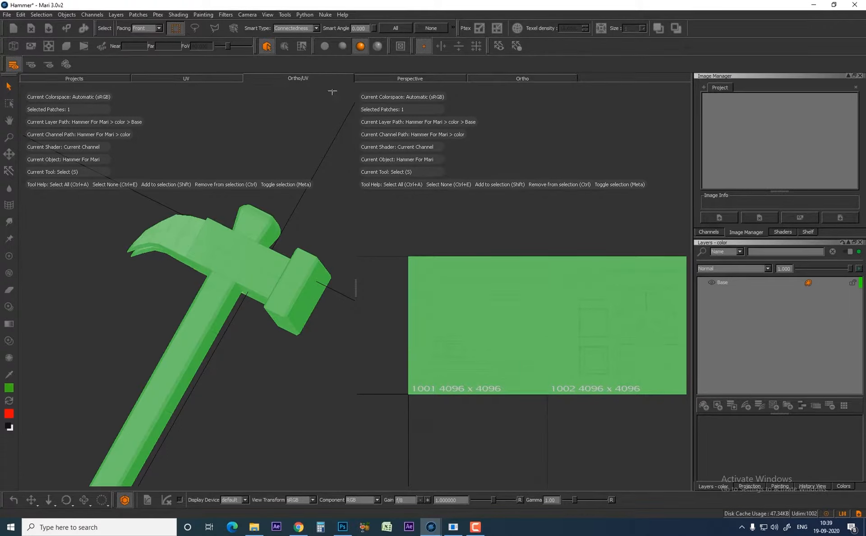
pyautogui.click(284, 46)
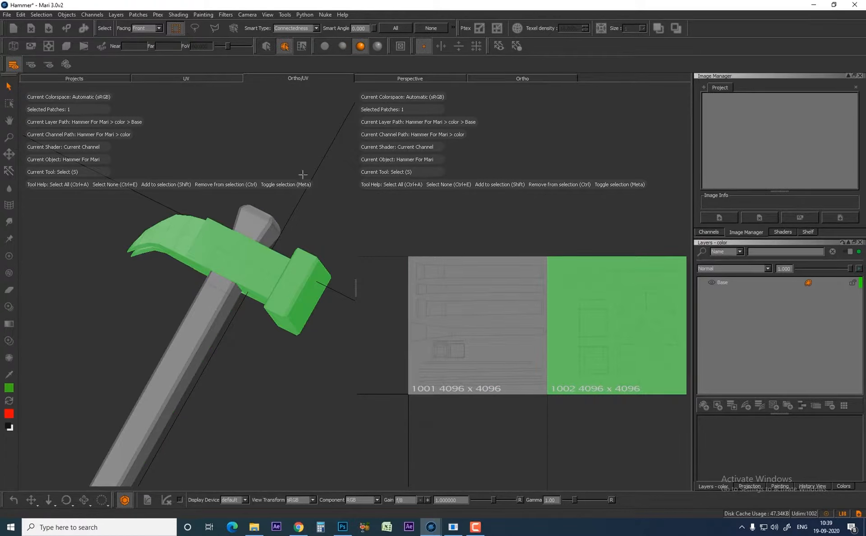
pyautogui.click(302, 157)
# Compare basic and full lighting on the hammer, and set the mesh to flat lighting.
pyautogui.click(343, 46)
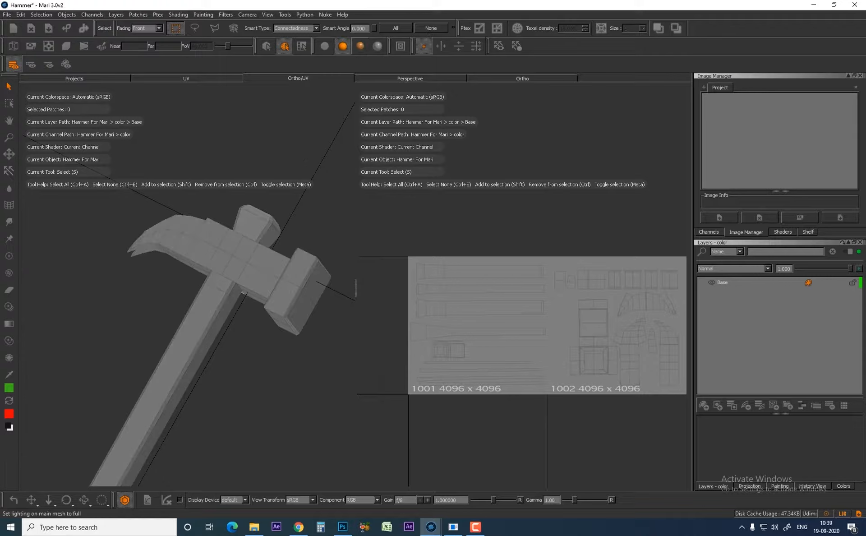
pyautogui.click(361, 46)
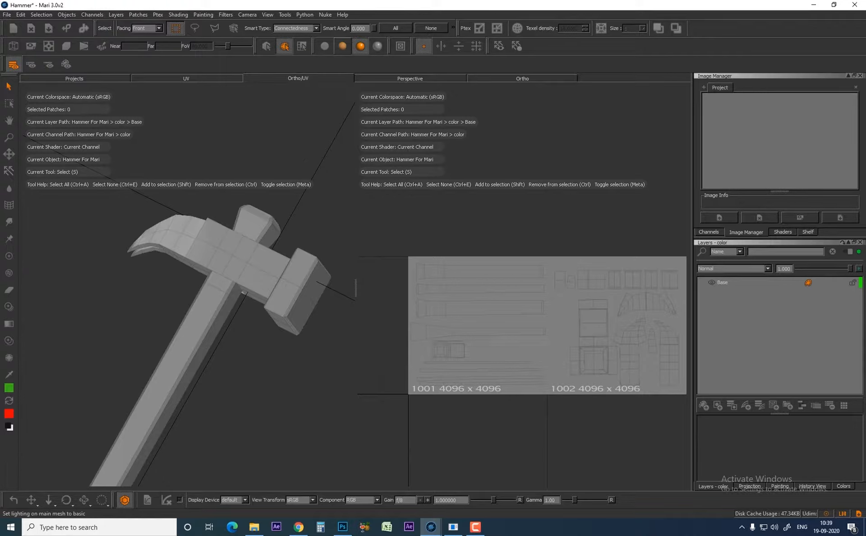
pyautogui.click(343, 46)
pyautogui.click(324, 46)
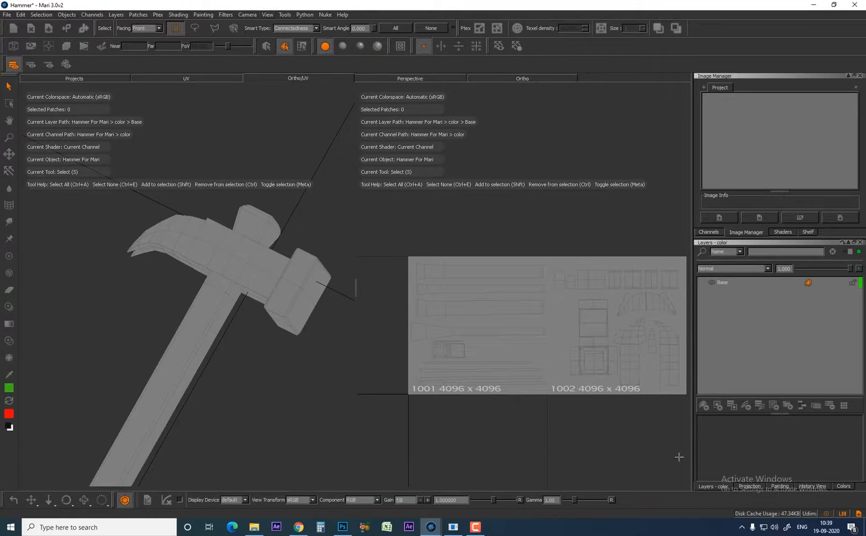
pyautogui.keyDown('alt'); pyautogui.moveTo(240, 361); pyautogui.dragTo(201, 346); pyautogui.keyUp('alt')
pyautogui.keyDown('alt'); pyautogui.moveTo(494, 327); pyautogui.dragTo(478, 334, button='right'); pyautogui.keyUp('alt')
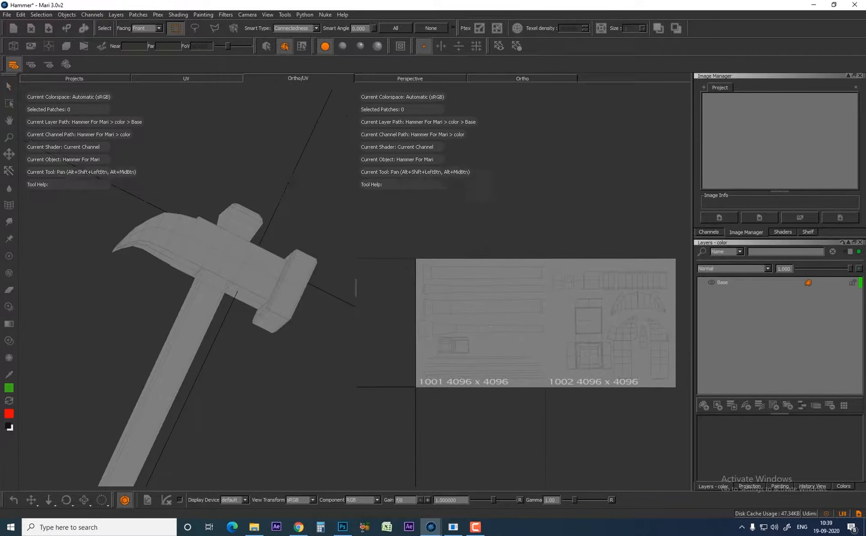
pyautogui.keyDown('alt'); pyautogui.moveTo(479, 334); pyautogui.dragTo(473, 322, button='middle'); pyautogui.keyUp('alt')
pyautogui.keyDown('alt'); pyautogui.moveTo(227, 347); pyautogui.dragTo(234, 336); pyautogui.keyUp('alt')
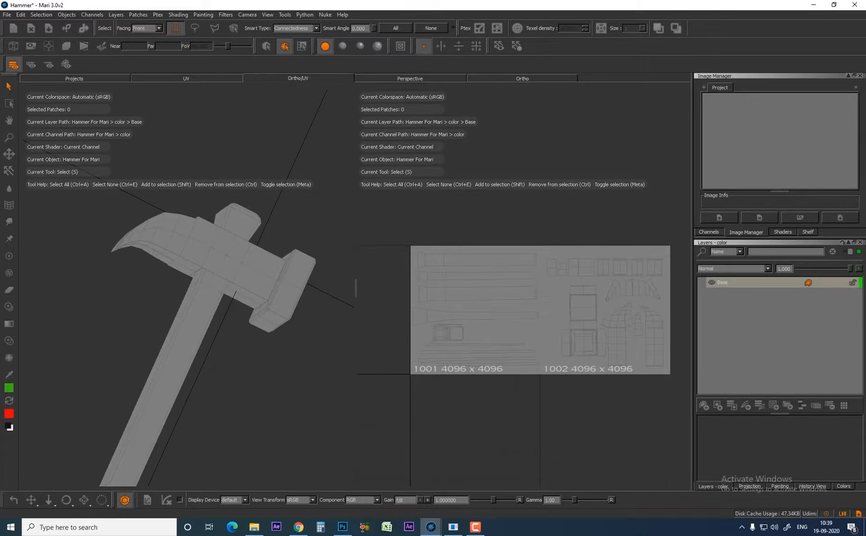
# Display the project's channels and activate the Paint tool.
pyautogui.click(709, 232)
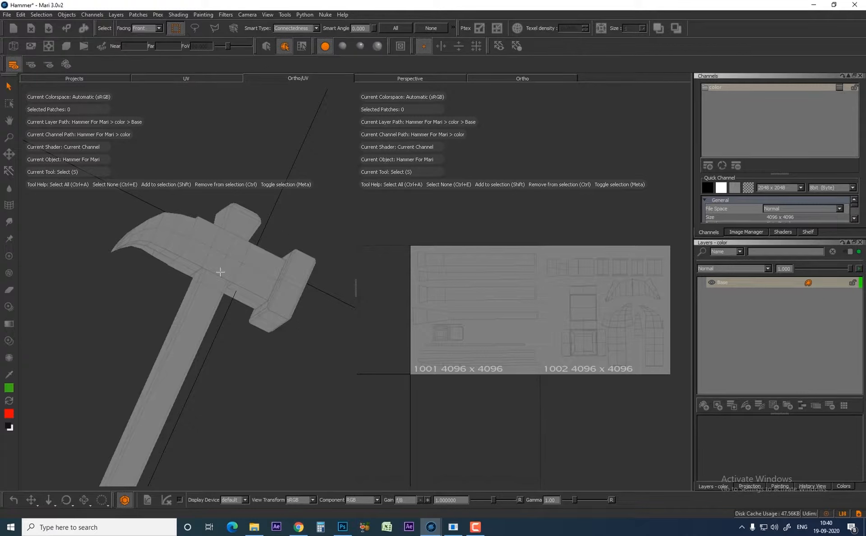
pyautogui.click(8, 255)
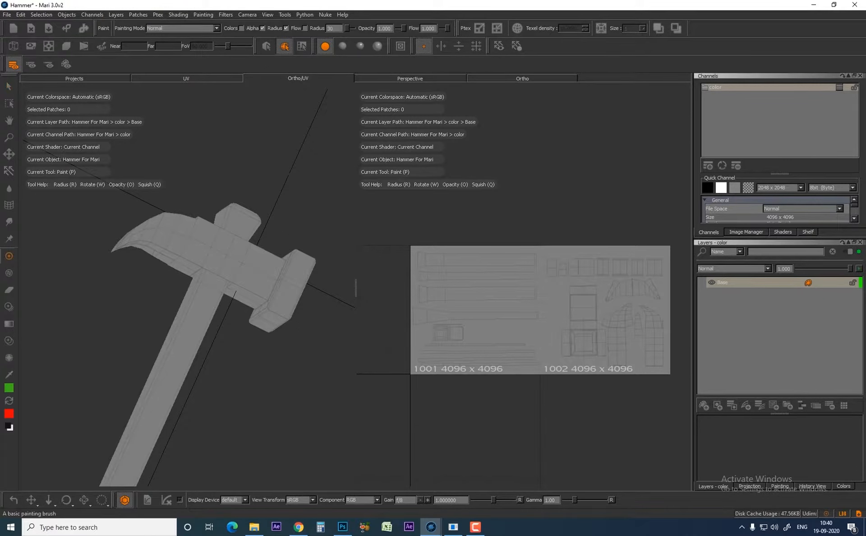
# Paint green test strokes on the hammer head and down the UVs of patch 1001, undoing each one.
pyautogui.moveTo(211, 240); pyautogui.dragTo(241, 270)
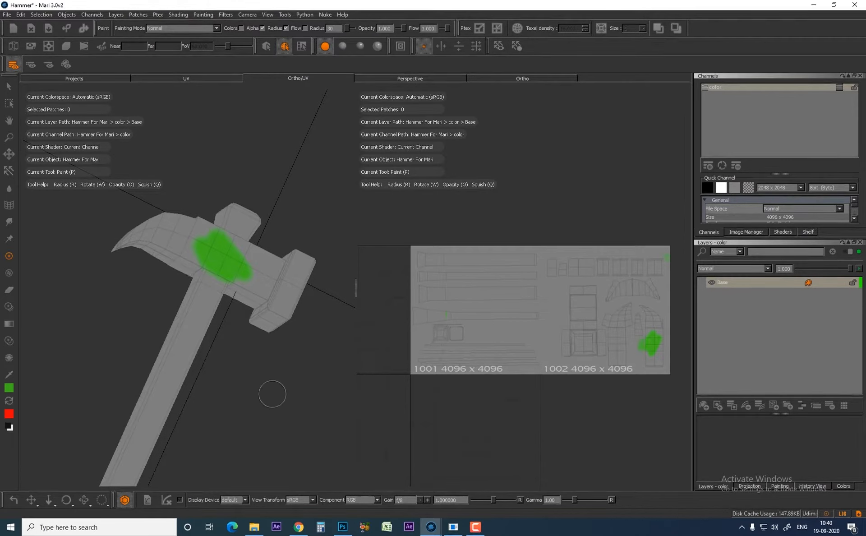
pyautogui.keyDown('alt'); pyautogui.moveTo(272, 394); pyautogui.dragTo(251, 387); pyautogui.keyUp('alt')
pyautogui.hotkey('ctrl', 'z')
pyautogui.hotkey('ctrl', 'z')
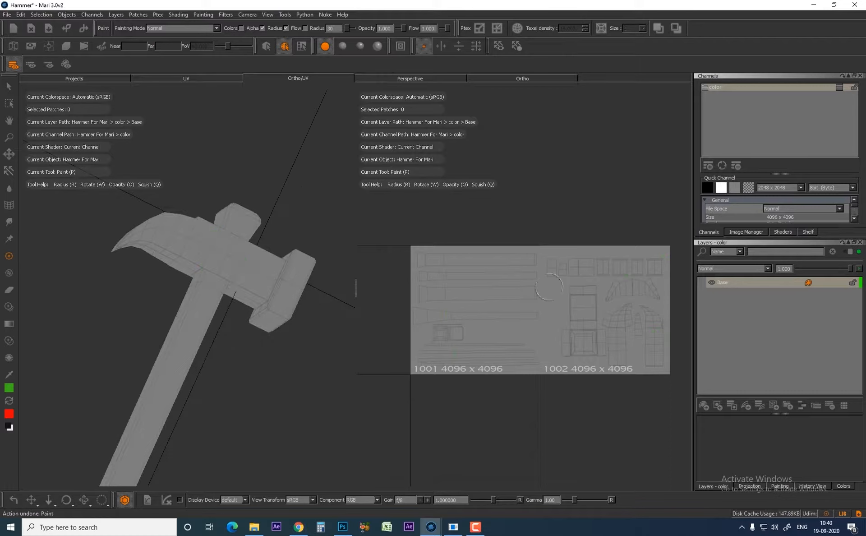
pyautogui.moveTo(523, 247); pyautogui.dragTo(521, 323)
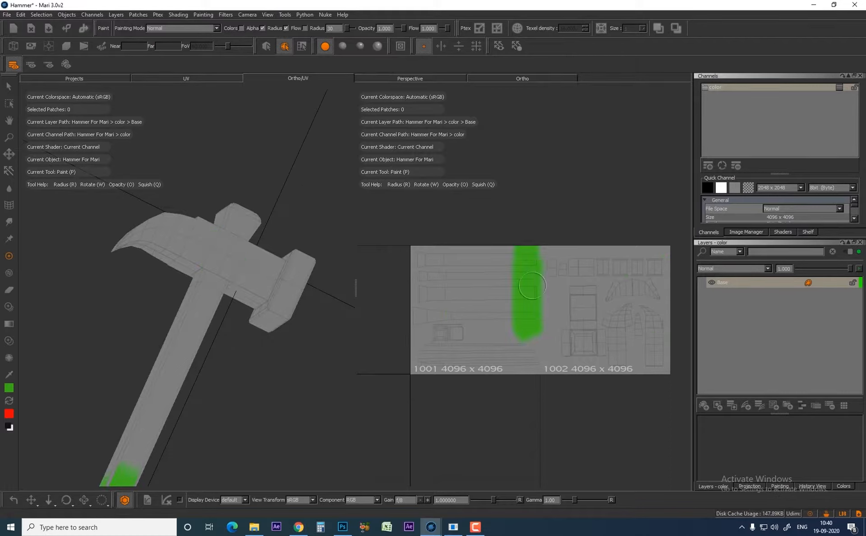
pyautogui.hotkey('ctrl', 'z')
# Paint the UV shells of patch 1002 green to colour the hammer head, and undo the strokes.
pyautogui.moveTo(642, 275); pyautogui.dragTo(632, 347)
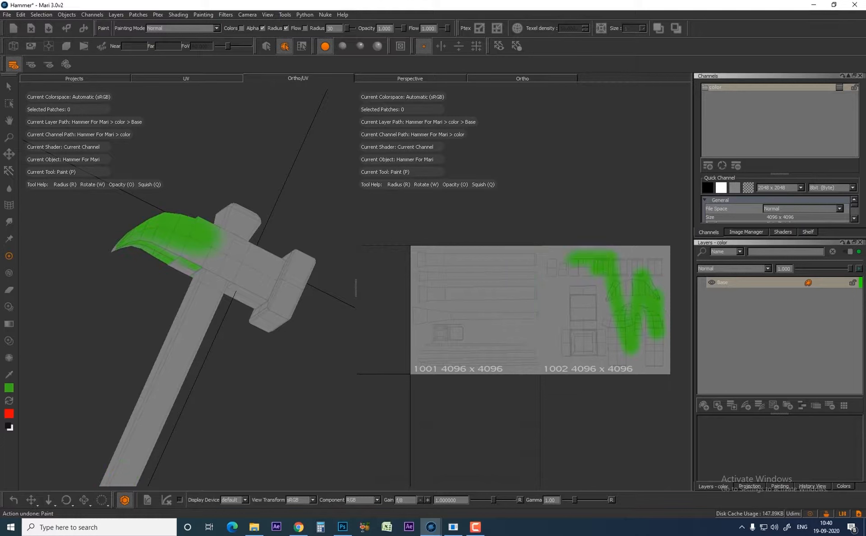
pyautogui.moveTo(566, 257); pyautogui.dragTo(582, 347)
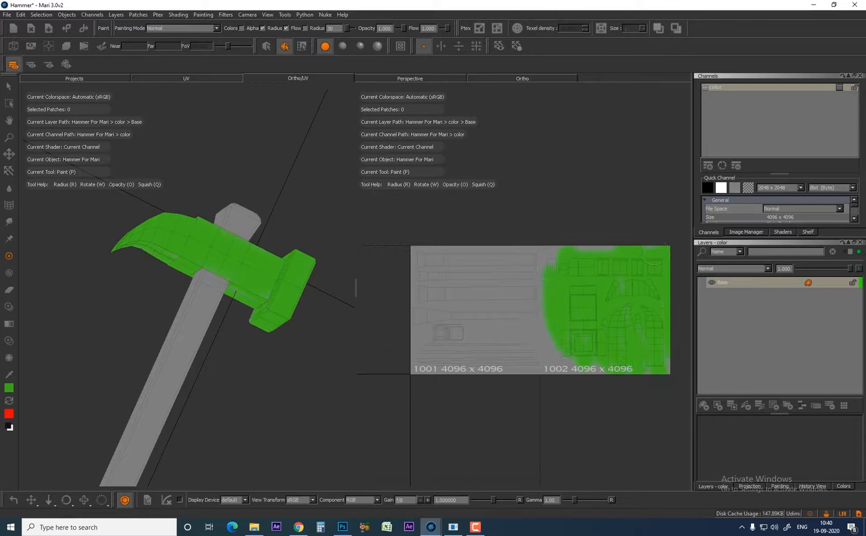
pyautogui.hotkey('ctrl', 'z')
pyautogui.hotkey('ctrl', 'z')
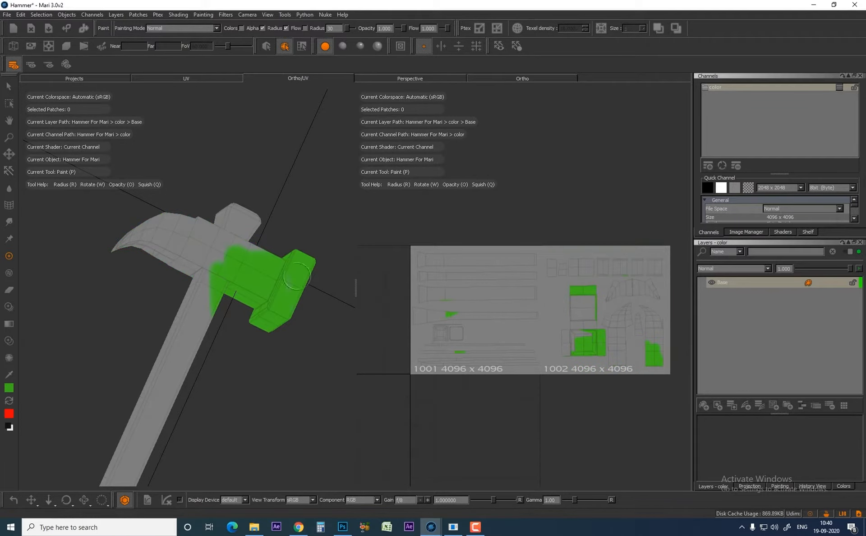
# Restore and bake green paint over the hammer head and patch 1002, and undo all of it.
pyautogui.hotkey('ctrl', 'shift', 'z')
pyautogui.press('b')
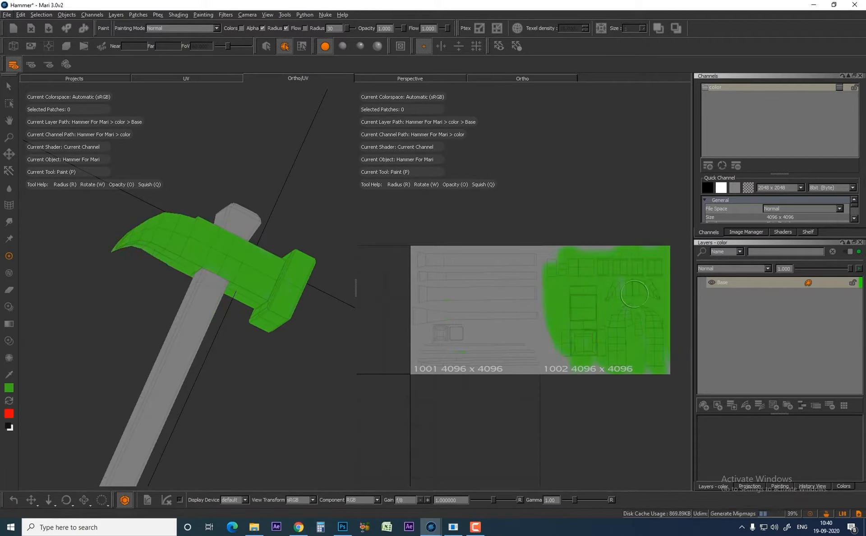
pyautogui.moveTo(293, 368)
pyautogui.keyDown('alt'); pyautogui.mouseDown()
pyautogui.moveTo(217, 307)
pyautogui.moveTo(280, 361)
pyautogui.moveTo(262, 367)
pyautogui.mouseUp(); pyautogui.keyUp('alt')
pyautogui.hotkey('ctrl', 'z')
pyautogui.hotkey('ctrl', 'z')
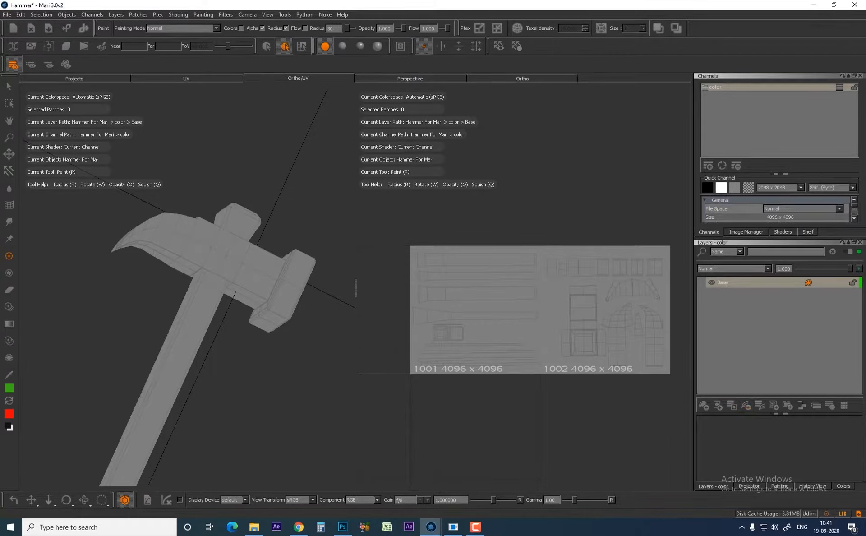
pyautogui.click(746, 405)
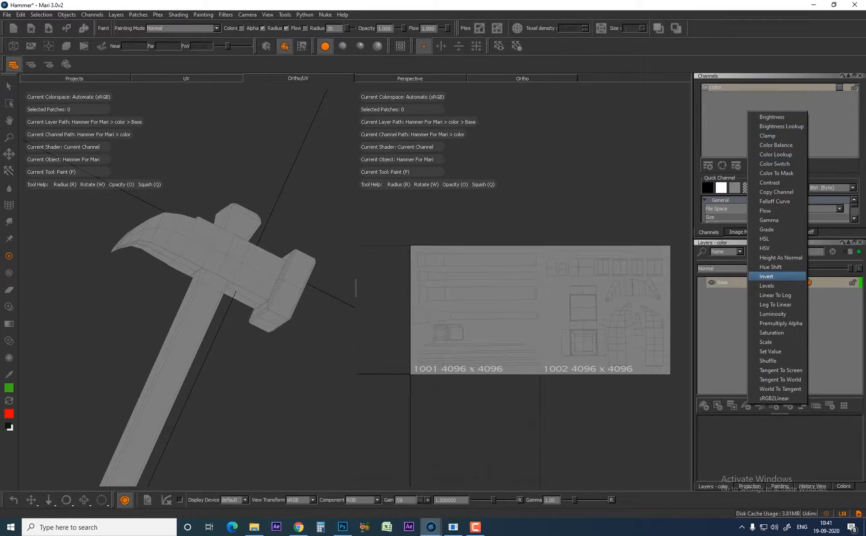
pyautogui.click(704, 405)
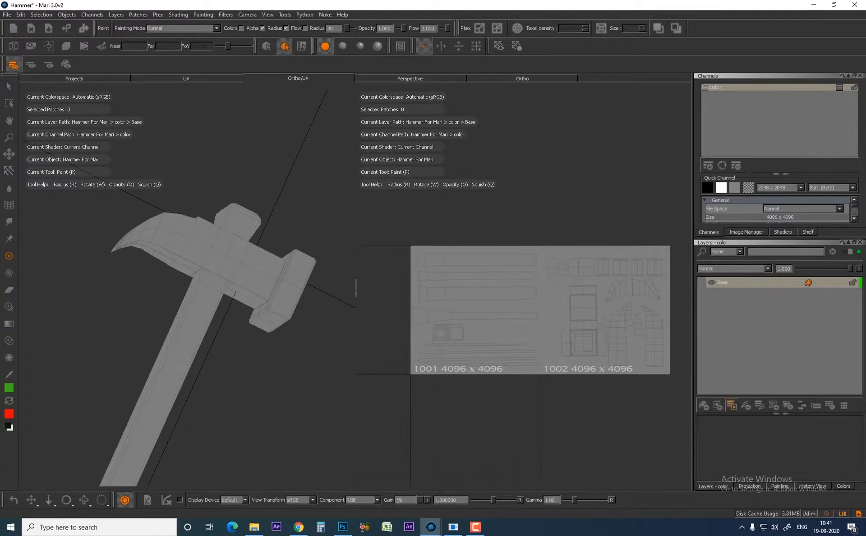
pyautogui.click(746, 406)
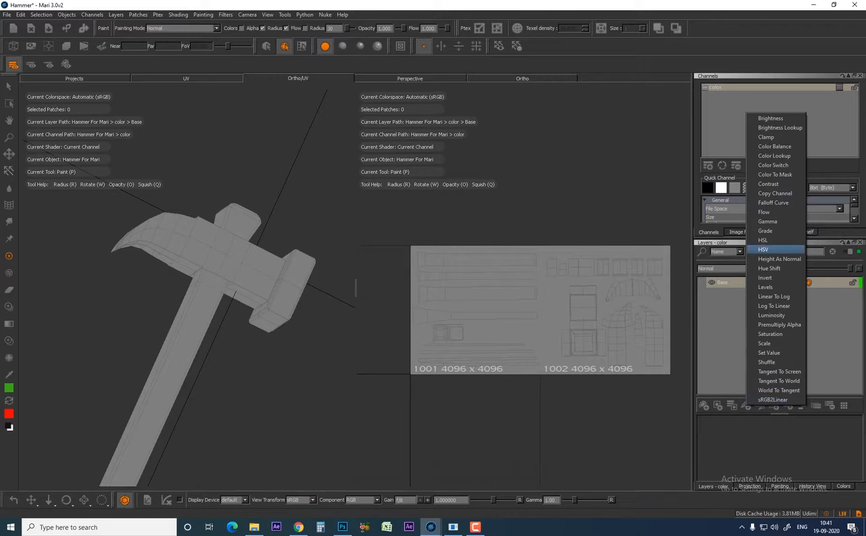
pyautogui.click(775, 407)
pyautogui.click(761, 408)
# Add a Cellular noise procedural layer above the Base layer and set its size to 0.064.
pyautogui.click(774, 406)
pyautogui.click(775, 406)
pyautogui.moveTo(804, 440)
pyautogui.moveTo(760, 461)
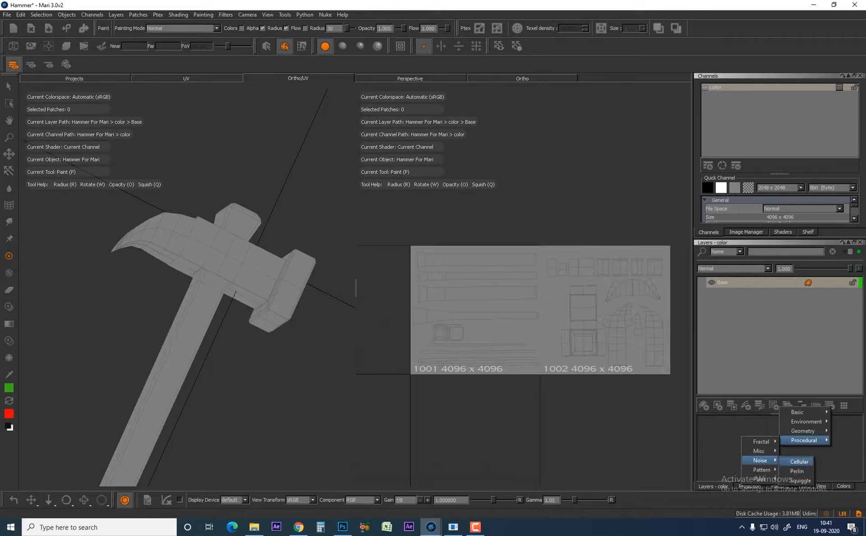
pyautogui.click(800, 461)
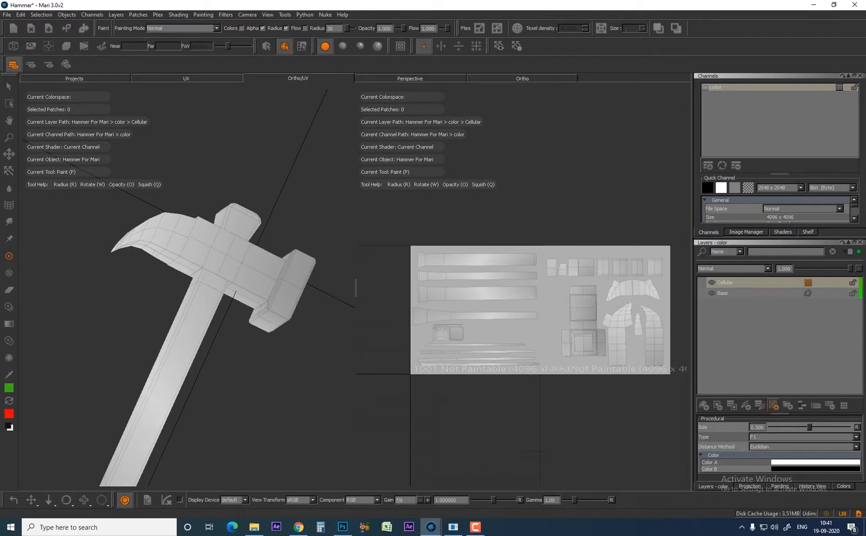
pyautogui.moveTo(810, 428)
pyautogui.mouseDown()
pyautogui.moveTo(794, 427)
pyautogui.moveTo(844, 427)
pyautogui.moveTo(776, 428)
pyautogui.mouseUp()
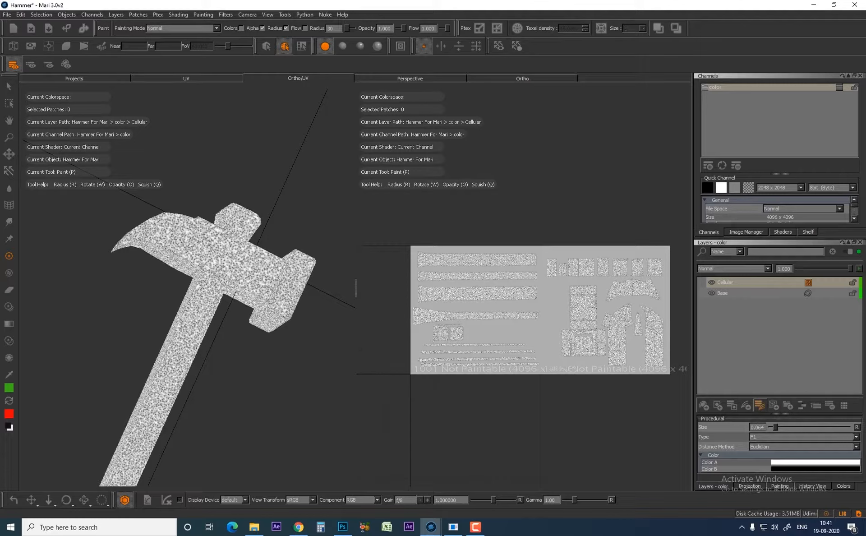
# Show the Image Manager and adjust the height of the panel area it shares with the channels.
pyautogui.moveTo(779, 173); pyautogui.dragTo(780, 129)
pyautogui.click(747, 232)
pyautogui.moveTo(780, 238); pyautogui.dragTo(780, 203)
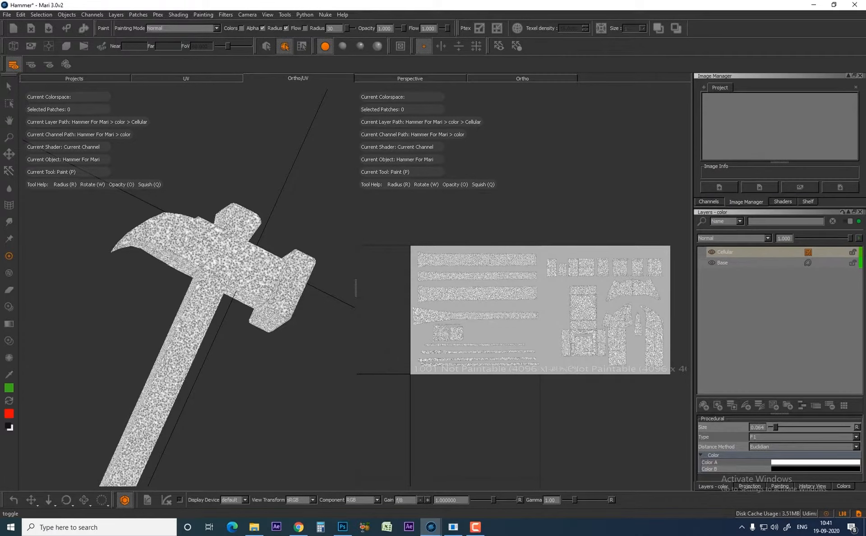
# Toggle the Cellular layer's visibility, look through its blend modes, then select the Base layer and leave Cellular hidden.
pyautogui.click(711, 251)
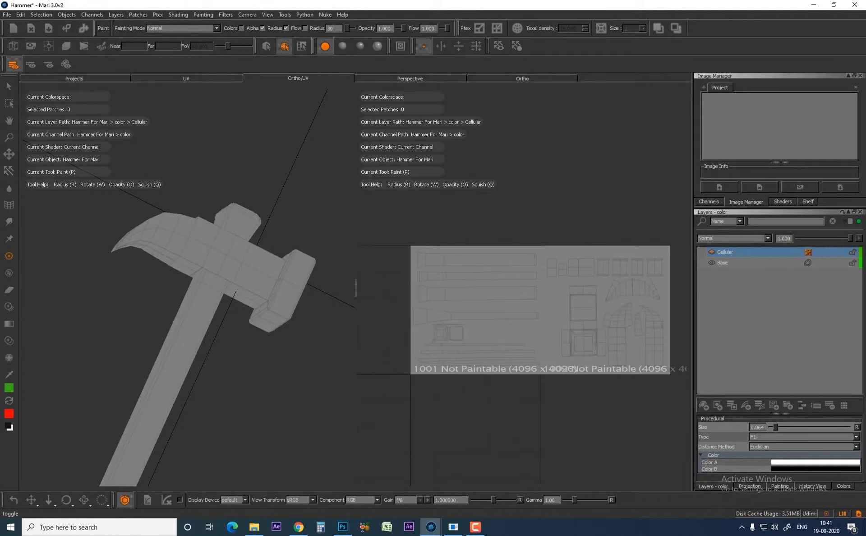
pyautogui.click(711, 252)
pyautogui.click(712, 252)
pyautogui.moveTo(851, 239)
pyautogui.mouseDown()
pyautogui.moveTo(806, 238)
pyautogui.moveTo(852, 238)
pyautogui.mouseUp()
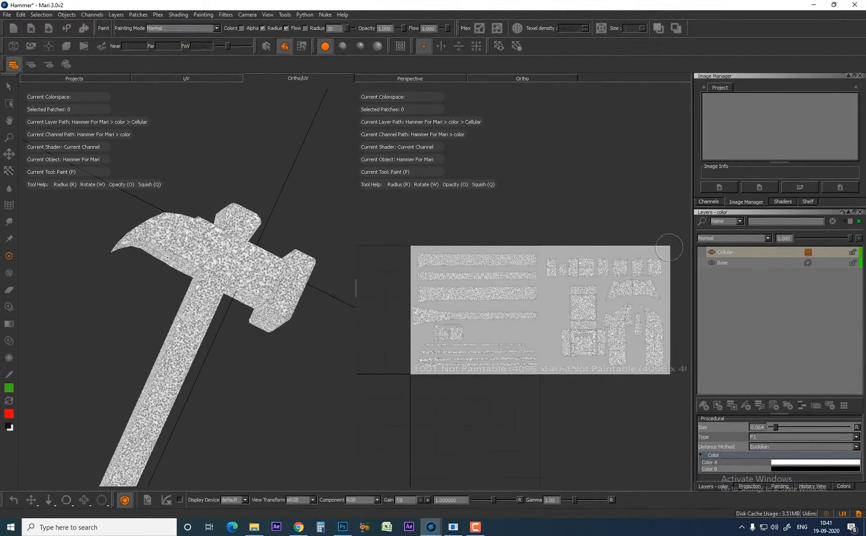
pyautogui.click(734, 238)
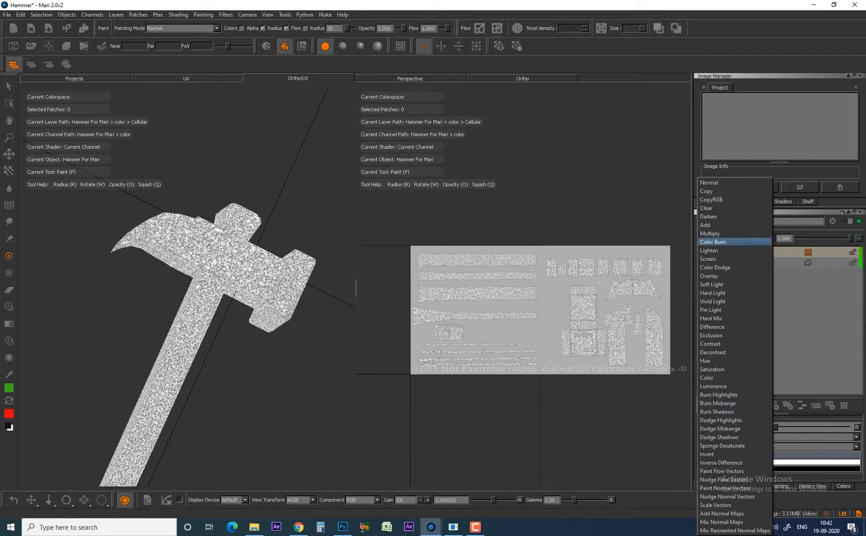
pyautogui.click(789, 263)
pyautogui.click(712, 252)
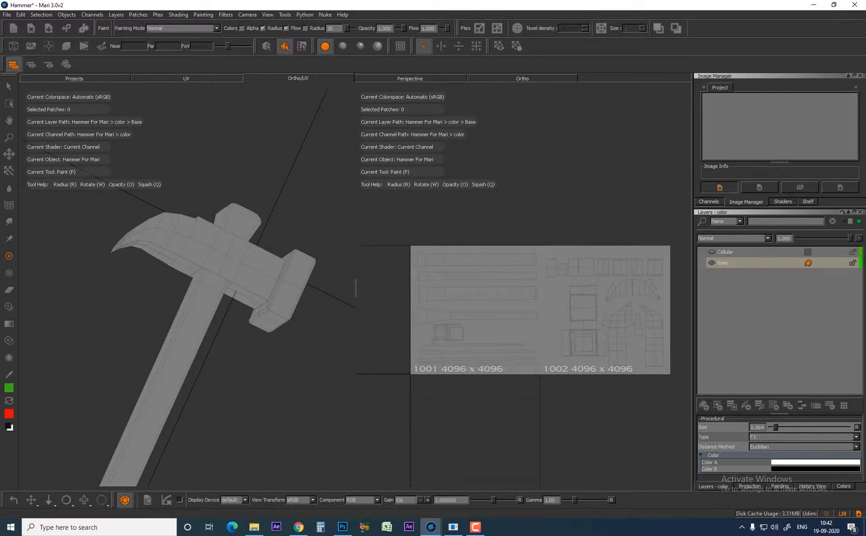
# Start loading images into the Image Manager and browse to the Desktop/18Sept20/Texfor_Projection folder.
pyautogui.click(719, 187)
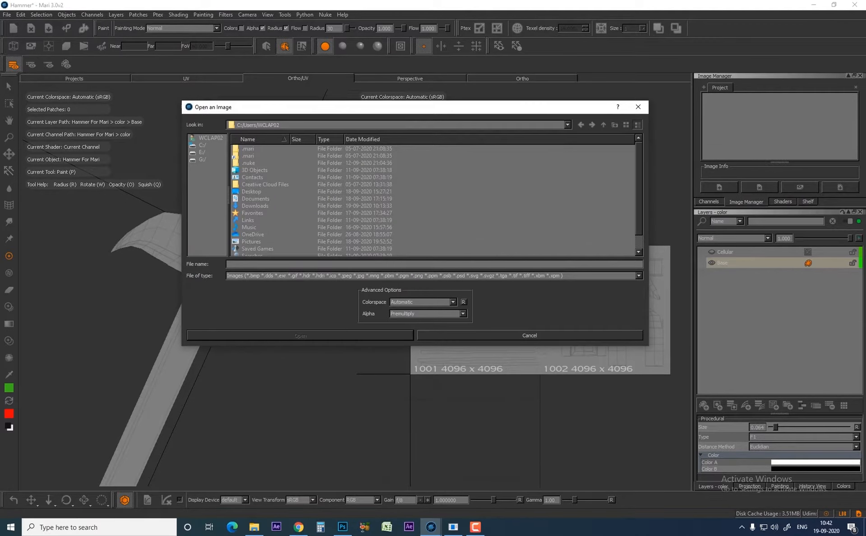
pyautogui.click(252, 178)
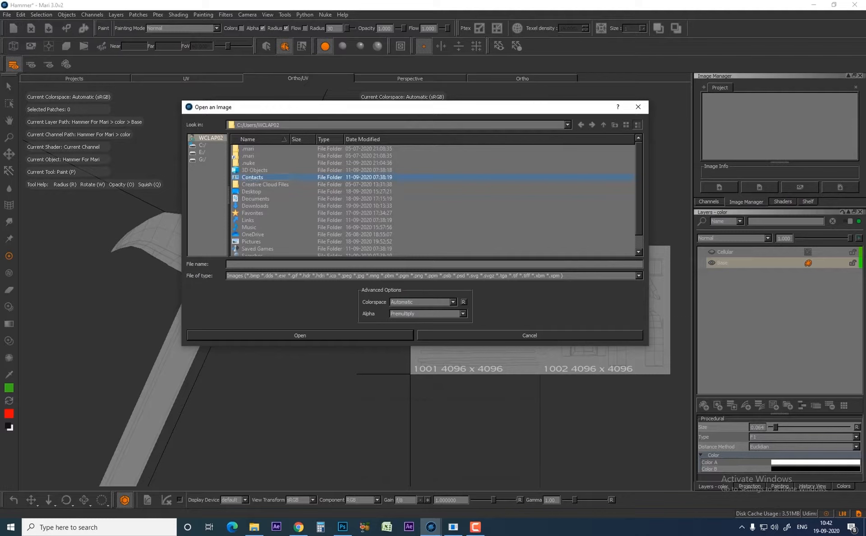
pyautogui.click(251, 192)
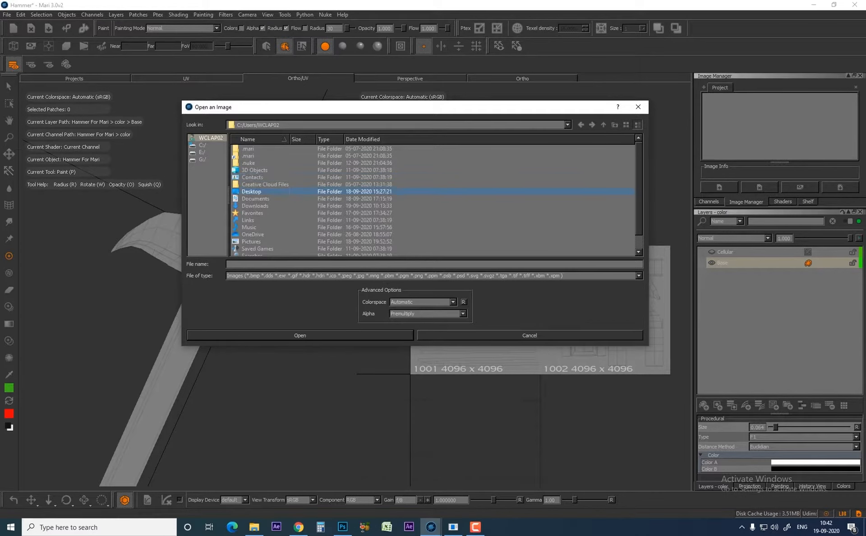
pyautogui.doubleClick(251, 192)
pyautogui.doubleClick(251, 149)
pyautogui.click(262, 170)
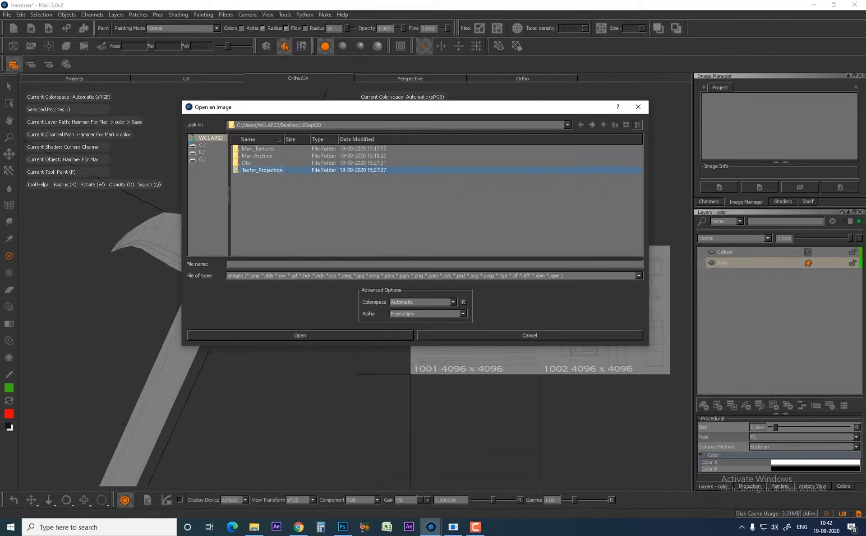
pyautogui.doubleClick(262, 170)
# Load the images Metal-001.jpg through metal-052.jpg and enlarge the Image Manager to show all their thumbnails.
pyautogui.click(255, 221)
pyautogui.scroll(-5, 256, 220)
pyautogui.click(259, 156)
pyautogui.click(259, 163)
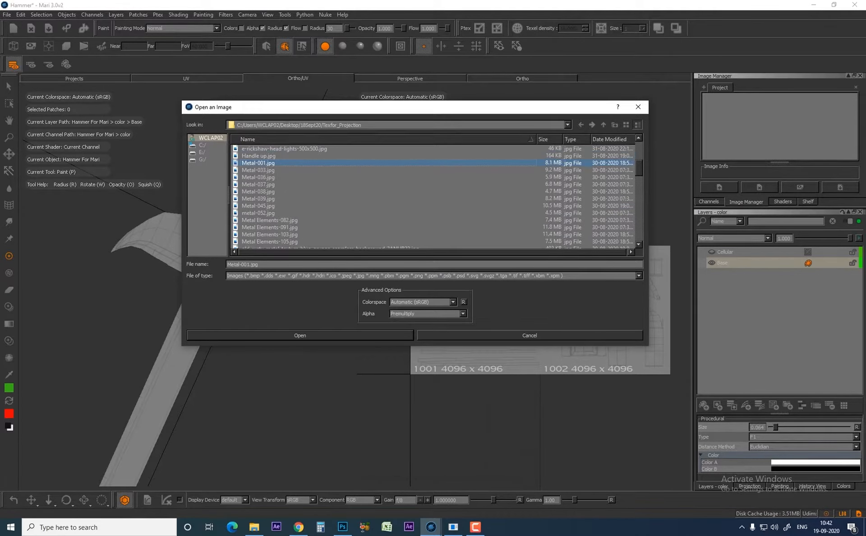
pyautogui.keyDown('shift'); pyautogui.click(258, 213); pyautogui.keyUp('shift')
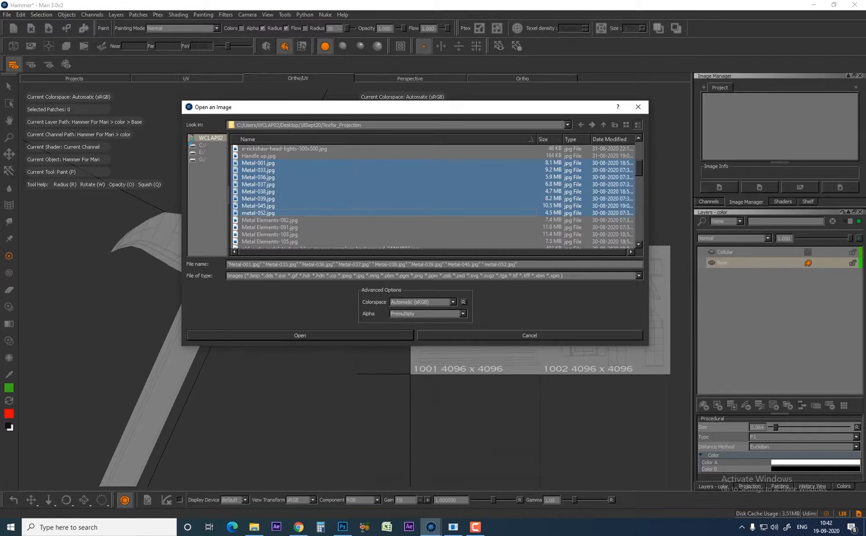
pyautogui.click(300, 335)
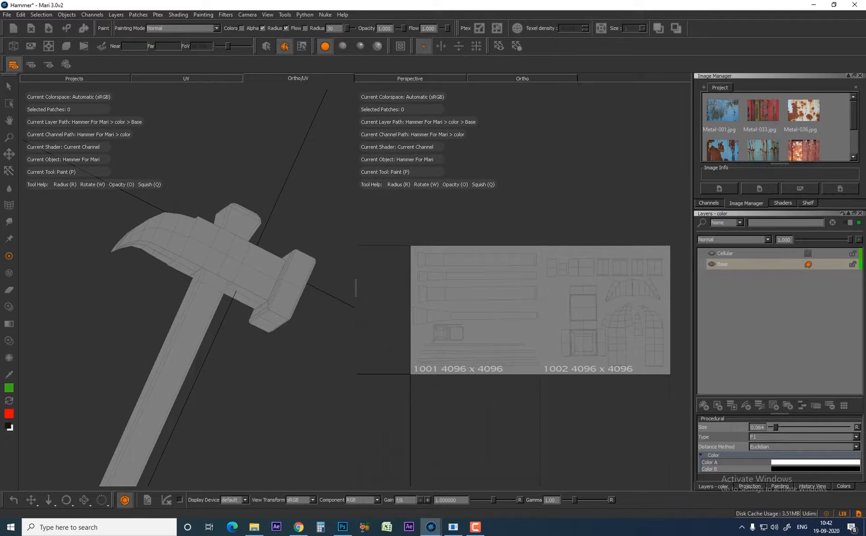
pyautogui.moveTo(780, 217); pyautogui.dragTo(780, 288)
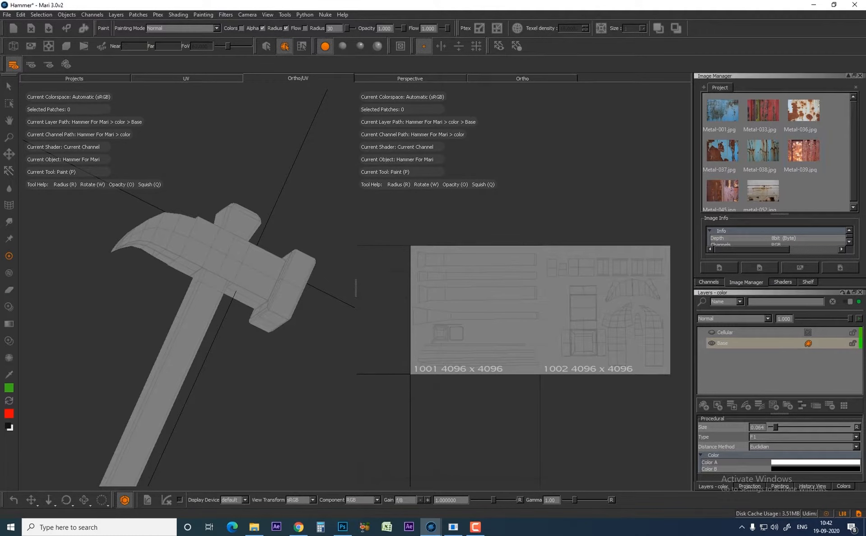
# Activate Paint Through with Metal-037.jpg, then shrink the image and place it over the UVs of patches 1001 and 1002.
pyautogui.press("'")
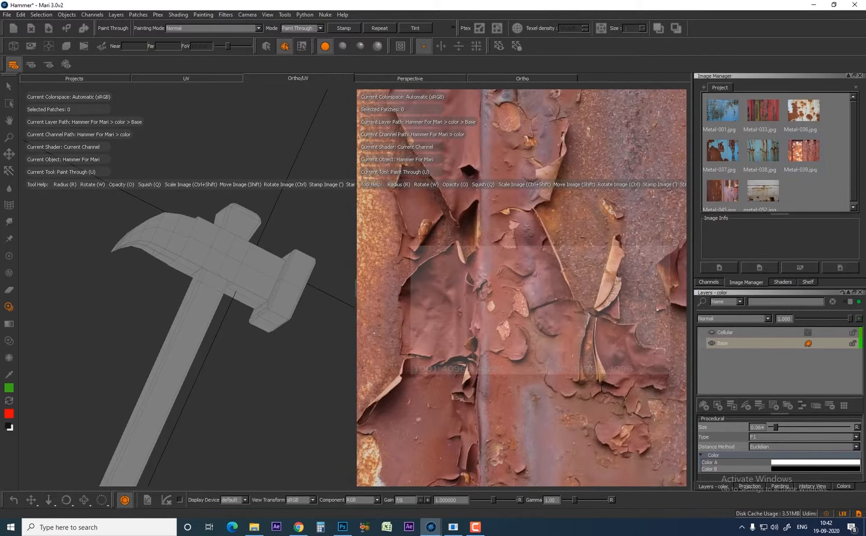
pyautogui.moveTo(723, 150); pyautogui.dragTo(498, 214)
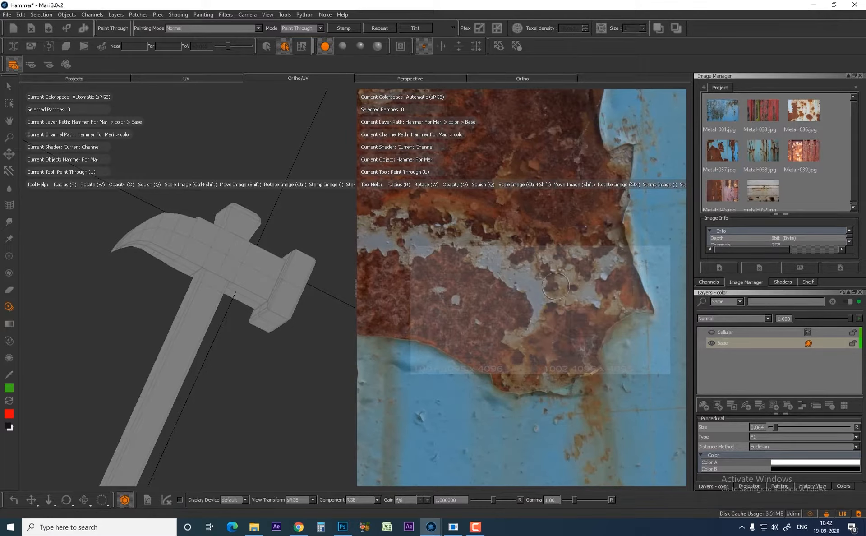
pyautogui.moveTo(611, 300)
pyautogui.keyDown('shift'); pyautogui.mouseDown()
pyautogui.moveTo(546, 303)
pyautogui.moveTo(567, 323)
pyautogui.mouseUp(); pyautogui.keyUp('shift')
pyautogui.moveTo(620, 404)
pyautogui.keyDown('ctrl'); pyautogui.keyDown('shift'); pyautogui.mouseDown()
pyautogui.moveTo(492, 260)
pyautogui.moveTo(563, 260)
pyautogui.moveTo(544, 311)
pyautogui.mouseUp(); pyautogui.keyUp('shift'); pyautogui.keyUp('ctrl')
pyautogui.moveTo(492, 349)
pyautogui.keyDown('shift'); pyautogui.mouseDown()
pyautogui.moveTo(490, 321)
pyautogui.moveTo(510, 378)
pyautogui.moveTo(469, 311)
pyautogui.moveTo(530, 327)
pyautogui.mouseUp(); pyautogui.keyUp('shift')
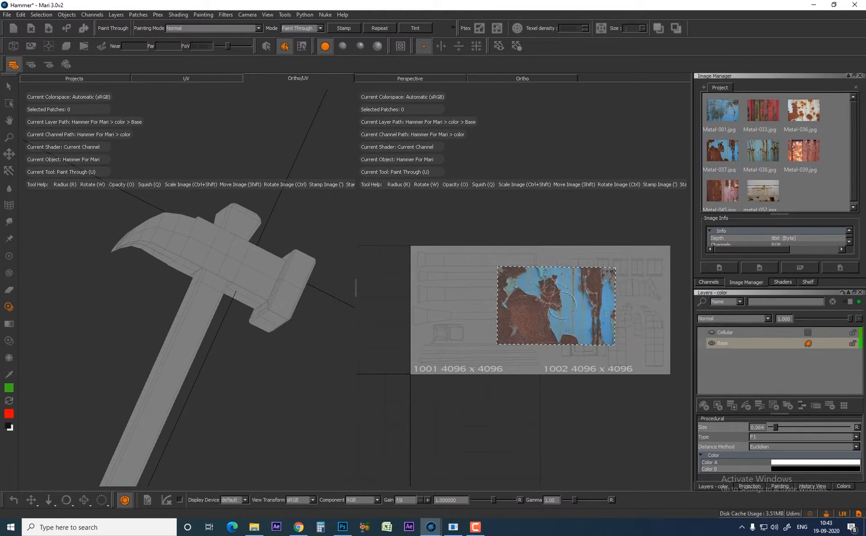
# Scale and move the Metal-037.jpg image over the hammer head and paint it through onto the mesh.
pyautogui.rightClick(638, 346)
pyautogui.moveTo(503, 342)
pyautogui.keyDown('ctrl'); pyautogui.keyDown('shift'); pyautogui.mouseDown()
pyautogui.moveTo(577, 257)
pyautogui.moveTo(538, 300)
pyautogui.moveTo(543, 312)
pyautogui.moveTo(272, 253)
pyautogui.mouseUp(); pyautogui.keyUp('shift'); pyautogui.keyUp('ctrl')
pyautogui.moveTo(213, 308)
pyautogui.keyDown('shift'); pyautogui.mouseDown()
pyautogui.moveTo(223, 271)
pyautogui.moveTo(243, 254)
pyautogui.moveTo(291, 244)
pyautogui.moveTo(266, 259)
pyautogui.moveTo(267, 277)
pyautogui.mouseUp(); pyautogui.keyUp('shift')
pyautogui.moveTo(200, 269)
pyautogui.keyDown('shift'); pyautogui.mouseDown()
pyautogui.moveTo(273, 288)
pyautogui.moveTo(179, 234)
pyautogui.moveTo(169, 244)
pyautogui.moveTo(178, 223)
pyautogui.mouseUp(); pyautogui.keyUp('shift')
# Rotate and fit Metal-001.jpg over one side of the hammer head beside the handle and paint it through.
pyautogui.moveTo(264, 352)
pyautogui.keyDown('alt'); pyautogui.mouseDown()
pyautogui.moveTo(275, 307)
pyautogui.moveTo(291, 301)
pyautogui.mouseUp(); pyautogui.keyUp('alt')
pyautogui.moveTo(122, 262)
pyautogui.keyDown('alt'); pyautogui.mouseDown()
pyautogui.moveTo(107, 255)
pyautogui.moveTo(97, 271)
pyautogui.mouseUp(); pyautogui.keyUp('alt')
pyautogui.keyDown('alt'); pyautogui.moveTo(97, 271); pyautogui.dragTo(149, 253, button='right'); pyautogui.keyUp('alt')
pyautogui.moveTo(180, 288)
pyautogui.keyDown('alt'); pyautogui.mouseDown()
pyautogui.moveTo(243, 315)
pyautogui.moveTo(228, 268)
pyautogui.mouseUp(); pyautogui.keyUp('alt')
pyautogui.moveTo(298, 276)
pyautogui.keyDown('ctrl'); pyautogui.mouseDown()
pyautogui.moveTo(190, 171)
pyautogui.moveTo(239, 250)
pyautogui.moveTo(297, 300)
pyautogui.mouseUp(); pyautogui.keyUp('ctrl')
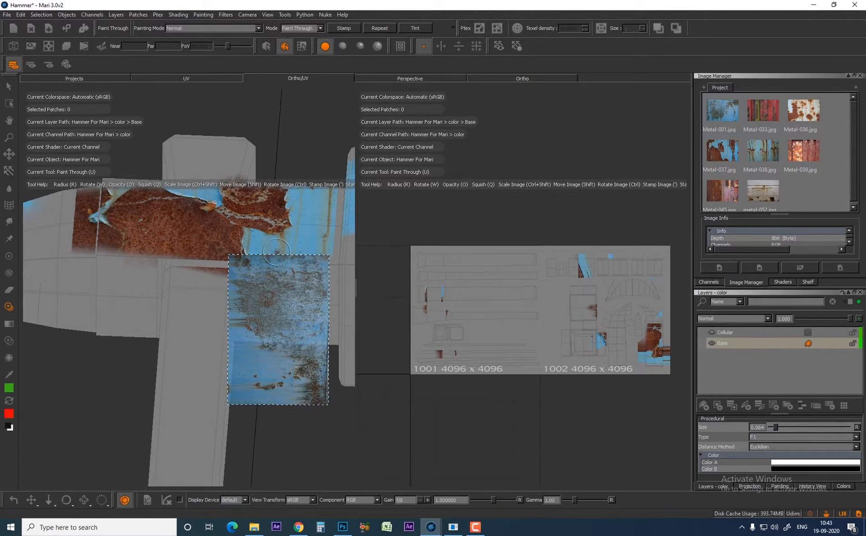
pyautogui.moveTo(253, 298)
pyautogui.mouseDown()
pyautogui.moveTo(232, 271)
pyautogui.moveTo(253, 271)
pyautogui.moveTo(269, 339)
pyautogui.moveTo(300, 315)
pyautogui.moveTo(310, 285)
pyautogui.moveTo(324, 307)
pyautogui.mouseUp()
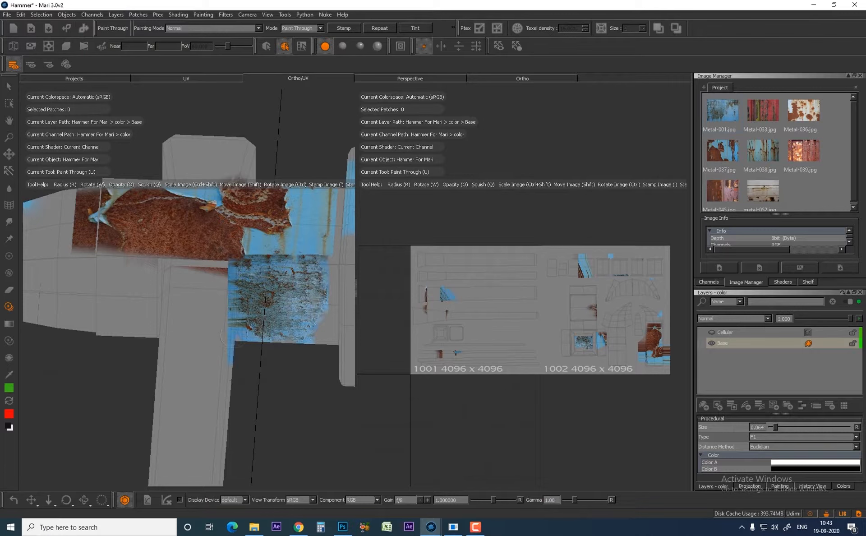
# Paint Metal-001.jpg through onto the head on the other side of the handle and around the handle joint.
pyautogui.moveTo(157, 271)
pyautogui.mouseDown()
pyautogui.moveTo(156, 334)
pyautogui.moveTo(140, 250)
pyautogui.moveTo(120, 316)
pyautogui.moveTo(143, 266)
pyautogui.mouseUp()
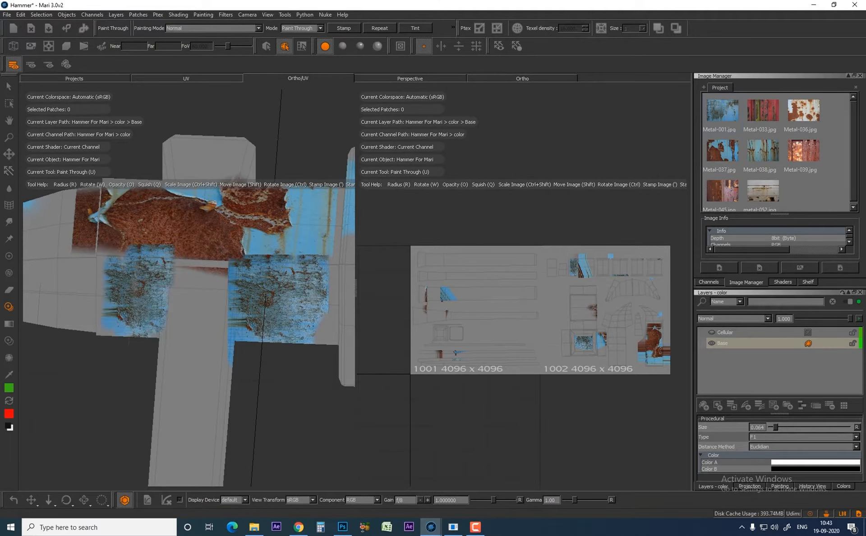
pyautogui.moveTo(99, 325); pyautogui.dragTo(113, 260)
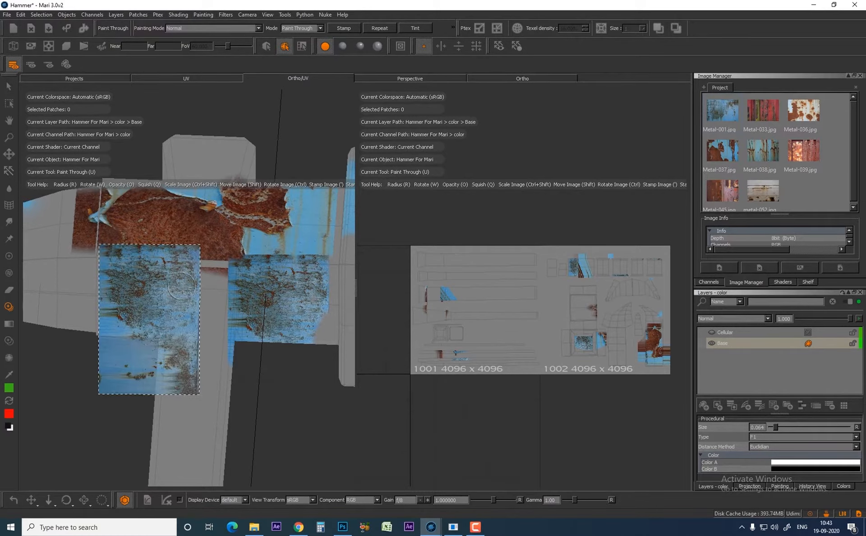
pyautogui.moveTo(181, 316)
pyautogui.keyDown('shift'); pyautogui.mouseDown()
pyautogui.moveTo(233, 260)
pyautogui.moveTo(198, 271)
pyautogui.moveTo(163, 243)
pyautogui.moveTo(226, 253)
pyautogui.moveTo(163, 266)
pyautogui.mouseUp(); pyautogui.keyUp('shift')
pyautogui.moveTo(187, 298)
pyautogui.mouseDown()
pyautogui.moveTo(234, 267)
pyautogui.moveTo(222, 276)
pyautogui.moveTo(216, 347)
pyautogui.mouseUp()
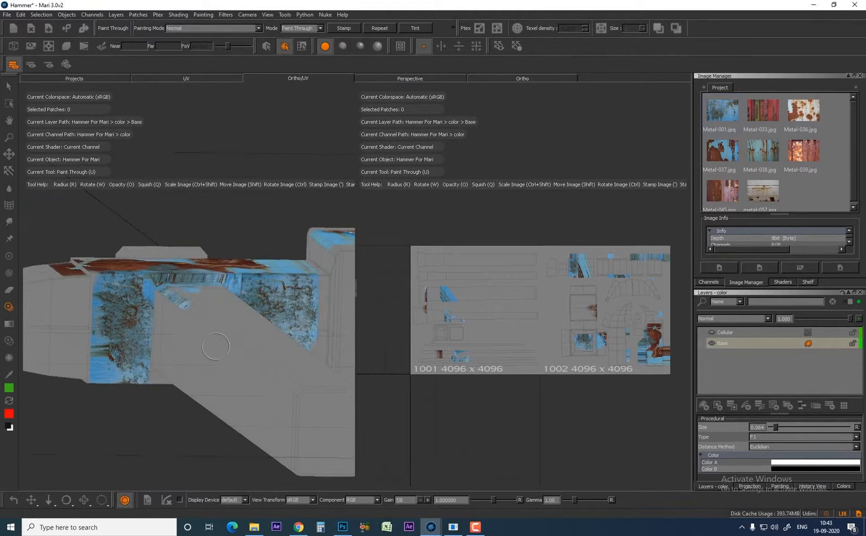
# Select patch 1001, which contains the handle, and hide it so only the hammer head remains.
pyautogui.press('s')
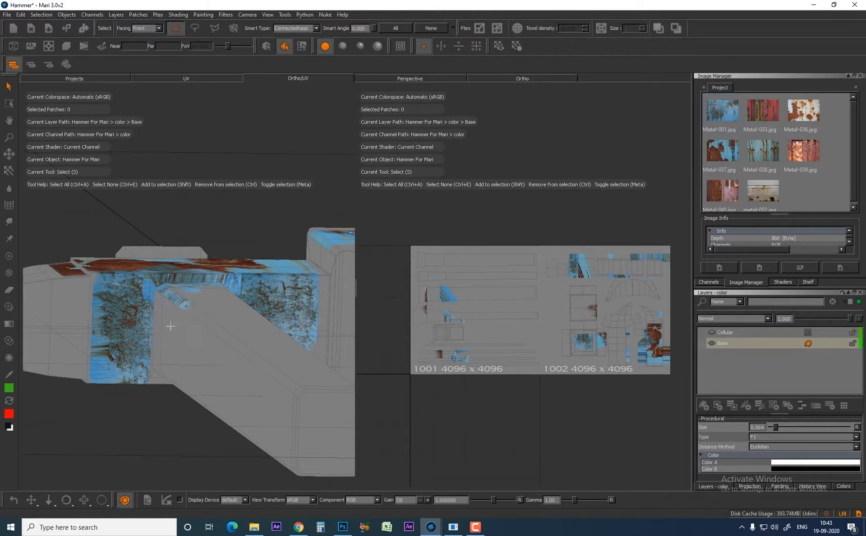
pyautogui.click(189, 350)
pyautogui.keyDown('alt'); pyautogui.moveTo(192, 343); pyautogui.dragTo(219, 263); pyautogui.keyUp('alt')
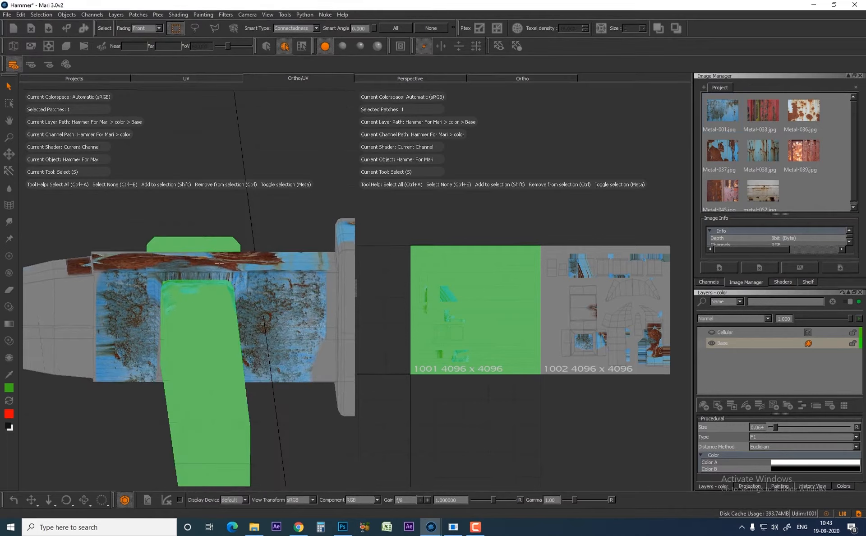
pyautogui.rightClick(202, 305)
pyautogui.moveTo(235, 344)
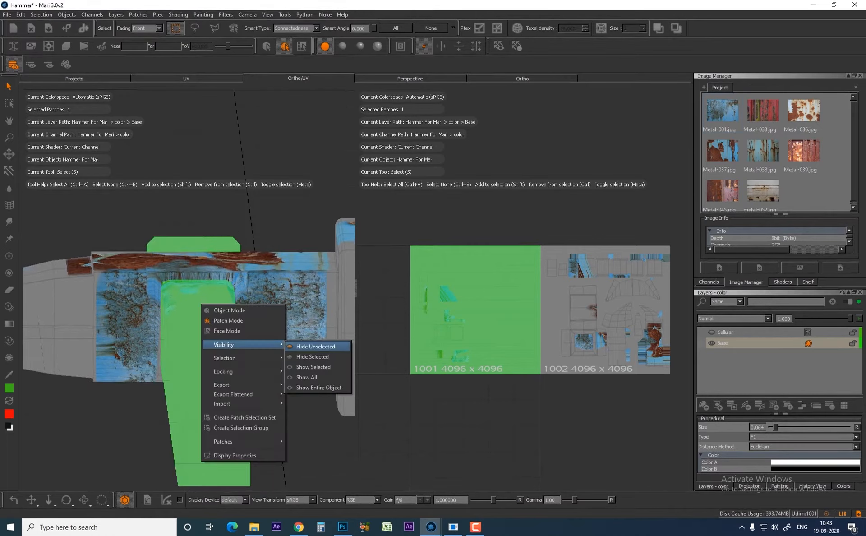
pyautogui.click(312, 357)
pyautogui.keyDown('alt'); pyautogui.moveTo(229, 343); pyautogui.dragTo(190, 328); pyautogui.keyUp('alt')
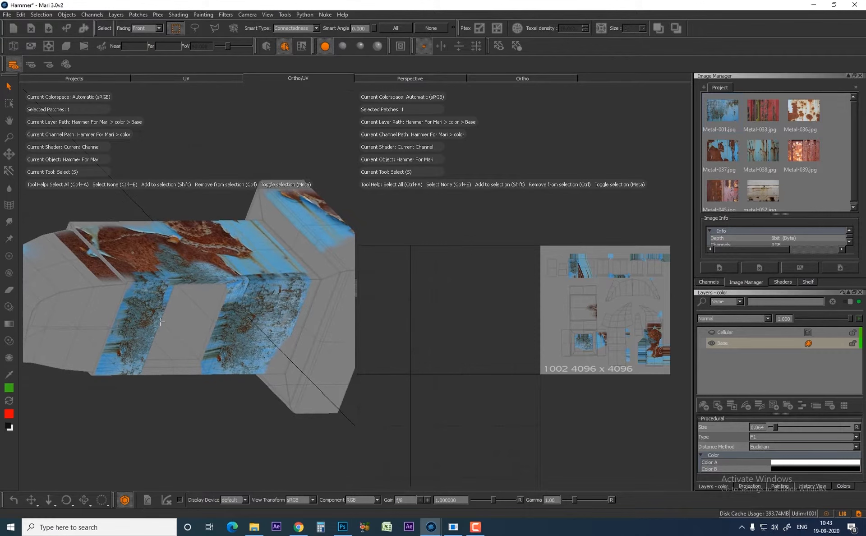
# Return to Paint Through and paint Metal-001.jpg over the uncovered areas around the handle opening in the head.
pyautogui.click(9, 341)
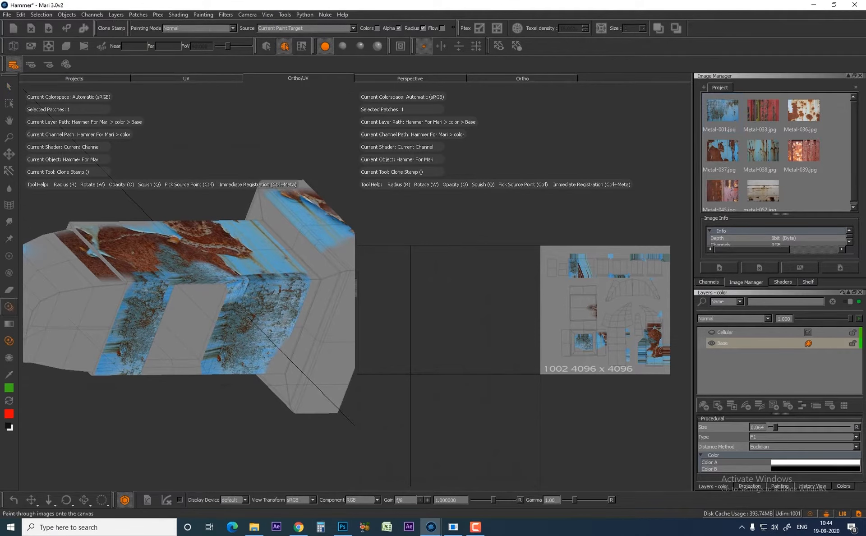
pyautogui.press('u')
pyautogui.keyDown('shift'); pyautogui.moveTo(213, 338); pyautogui.dragTo(202, 390); pyautogui.keyUp('shift')
pyautogui.moveTo(211, 302)
pyautogui.mouseDown()
pyautogui.moveTo(211, 314)
pyautogui.moveTo(204, 298)
pyautogui.moveTo(214, 323)
pyautogui.moveTo(165, 305)
pyautogui.moveTo(198, 334)
pyautogui.moveTo(202, 355)
pyautogui.moveTo(204, 319)
pyautogui.moveTo(192, 296)
pyautogui.moveTo(181, 313)
pyautogui.moveTo(102, 312)
pyautogui.moveTo(109, 307)
pyautogui.moveTo(108, 320)
pyautogui.moveTo(120, 291)
pyautogui.mouseUp()
pyautogui.moveTo(141, 321); pyautogui.dragTo(135, 271)
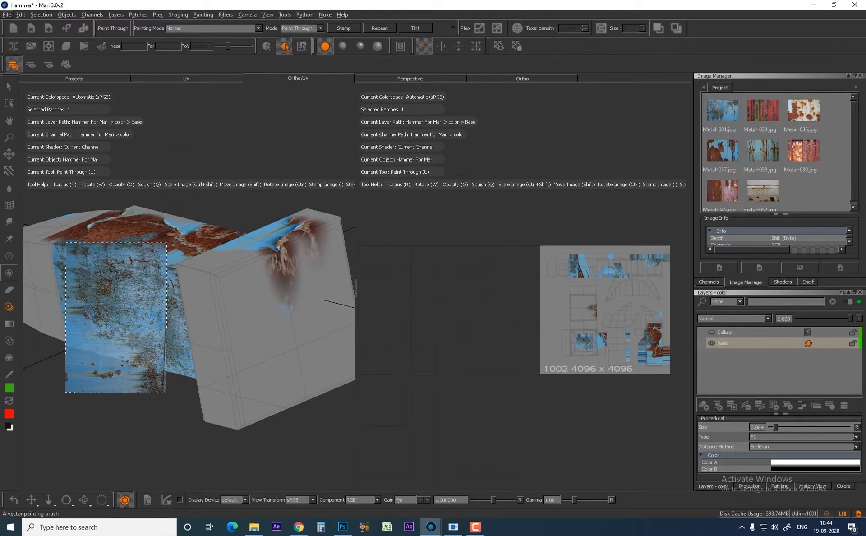
# Show the hidden patch 1001 again so the handle rejoins the hammer head.
pyautogui.click(9, 256)
pyautogui.moveTo(144, 403)
pyautogui.keyDown('alt'); pyautogui.mouseDown()
pyautogui.moveTo(194, 352)
pyautogui.moveTo(217, 311)
pyautogui.mouseUp(); pyautogui.keyUp('alt')
pyautogui.keyDown('alt'); pyautogui.moveTo(181, 379); pyautogui.dragTo(257, 276, button='middle'); pyautogui.keyUp('alt')
pyautogui.moveTo(257, 275)
pyautogui.keyDown('alt'); pyautogui.mouseDown()
pyautogui.moveTo(270, 262)
pyautogui.moveTo(208, 329)
pyautogui.mouseUp(); pyautogui.keyUp('alt')
pyautogui.moveTo(160, 292)
pyautogui.keyDown('alt'); pyautogui.mouseDown()
pyautogui.moveTo(244, 296)
pyautogui.moveTo(266, 341)
pyautogui.mouseUp(); pyautogui.keyUp('alt')
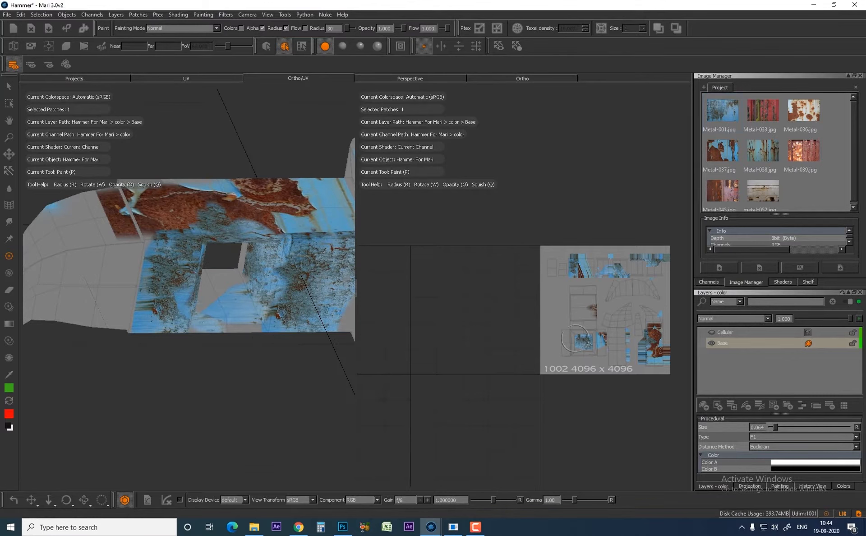
pyautogui.keyDown('alt'); pyautogui.moveTo(605, 306); pyautogui.dragTo(558, 308, button='middle'); pyautogui.keyUp('alt')
pyautogui.scroll(-3, 541, 333)
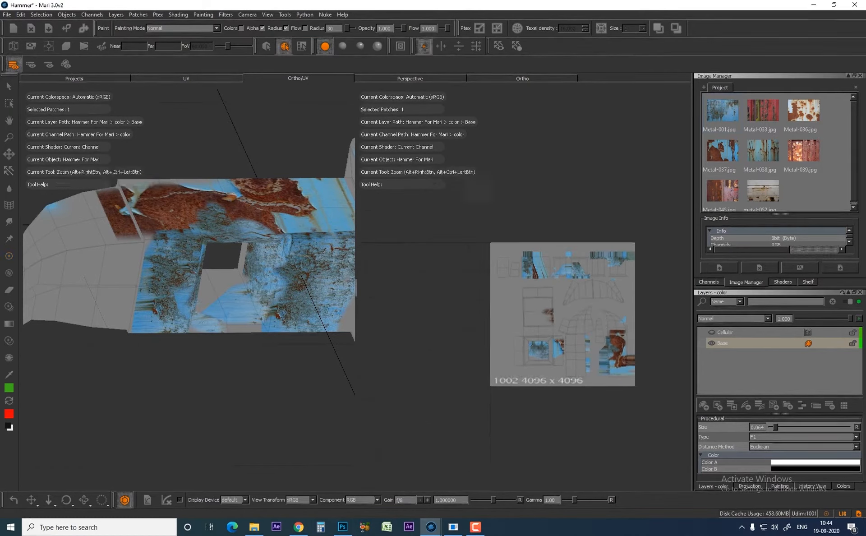
pyautogui.moveTo(275, 234); pyautogui.dragTo(248, 121, button='middle')
pyautogui.rightClick(248, 123)
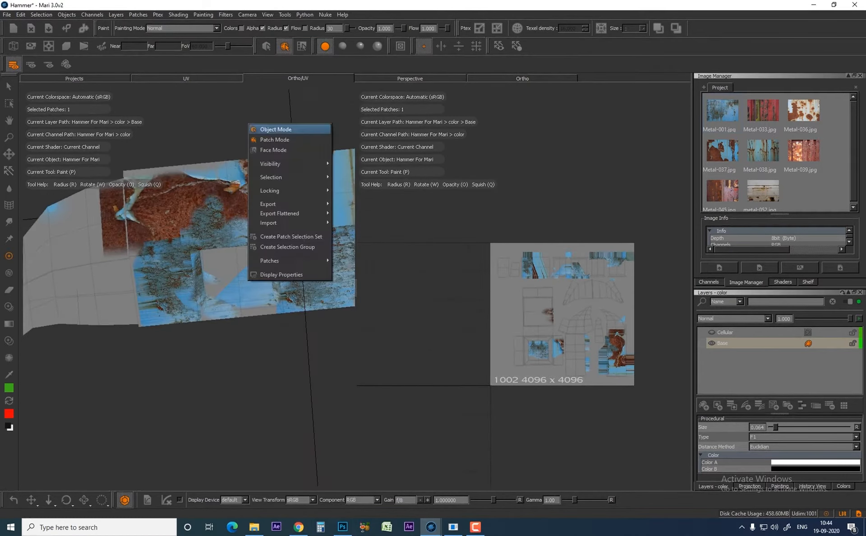
pyautogui.moveTo(316, 164)
pyautogui.click(361, 196)
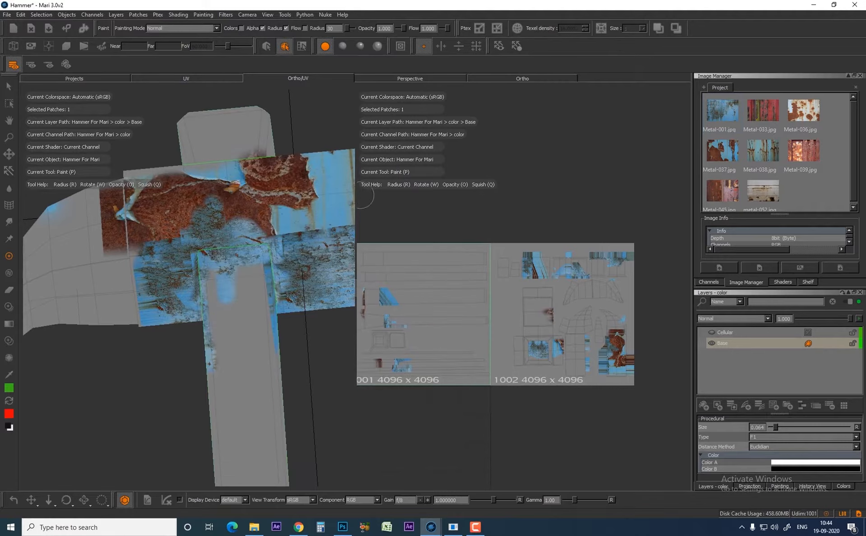
# Clear the patch selection so that no patch of the hammer is selected.
pyautogui.moveTo(317, 251); pyautogui.dragTo(111, 95, button='middle')
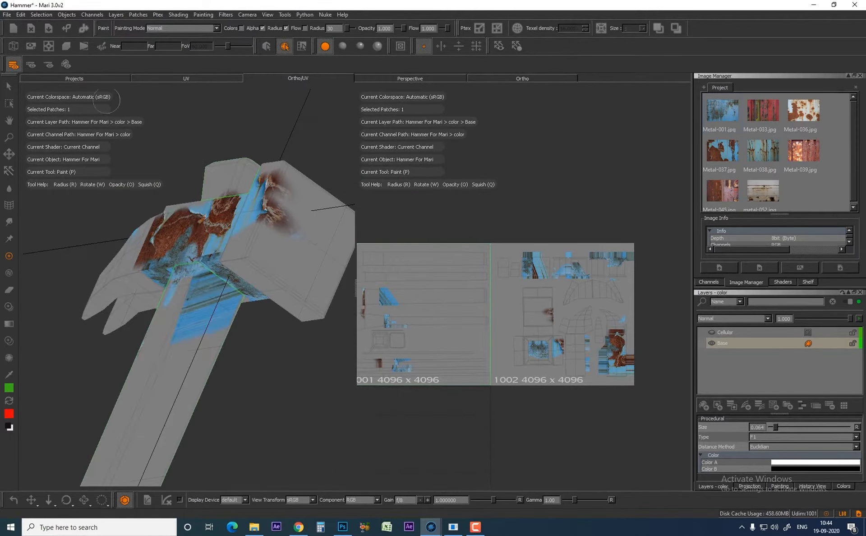
pyautogui.click(9, 86)
pyautogui.click(278, 395)
pyautogui.keyDown('alt'); pyautogui.moveTo(278, 395); pyautogui.dragTo(201, 285); pyautogui.keyUp('alt')
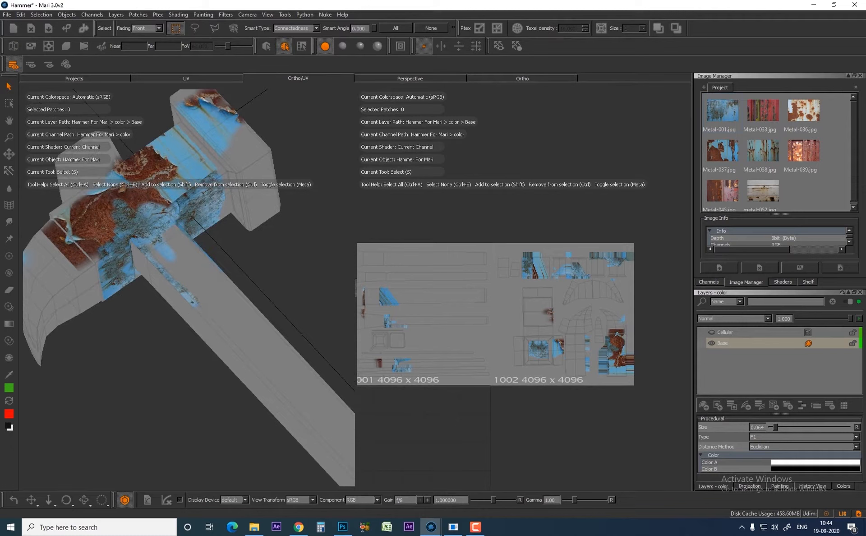
# Paint Metal-001.jpg through onto the handle just below the head and erase the excess along its lower edge.
pyautogui.press('u')
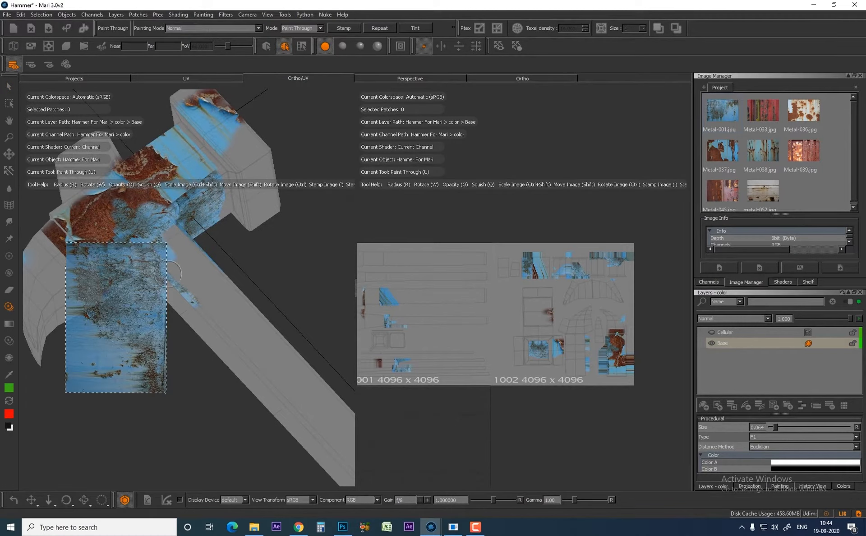
pyautogui.moveTo(115, 293)
pyautogui.keyDown('shift'); pyautogui.mouseDown()
pyautogui.moveTo(205, 298)
pyautogui.moveTo(172, 243)
pyautogui.mouseUp(); pyautogui.keyUp('shift')
pyautogui.moveTo(169, 293); pyautogui.dragTo(161, 256)
pyautogui.moveTo(196, 296)
pyautogui.keyDown('shift'); pyautogui.mouseDown()
pyautogui.moveTo(256, 317)
pyautogui.moveTo(221, 311)
pyautogui.moveTo(188, 286)
pyautogui.moveTo(200, 345)
pyautogui.mouseUp(); pyautogui.keyUp('shift')
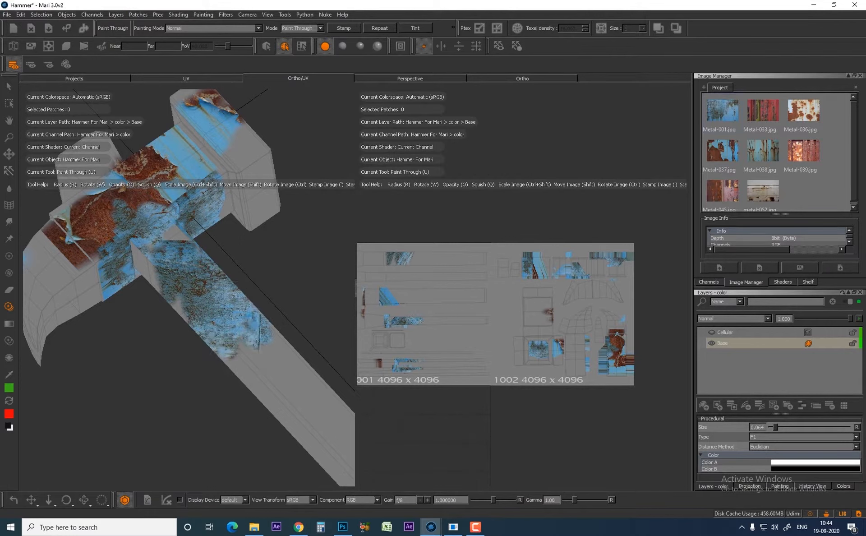
pyautogui.moveTo(270, 344); pyautogui.dragTo(222, 336)
pyautogui.press('e')
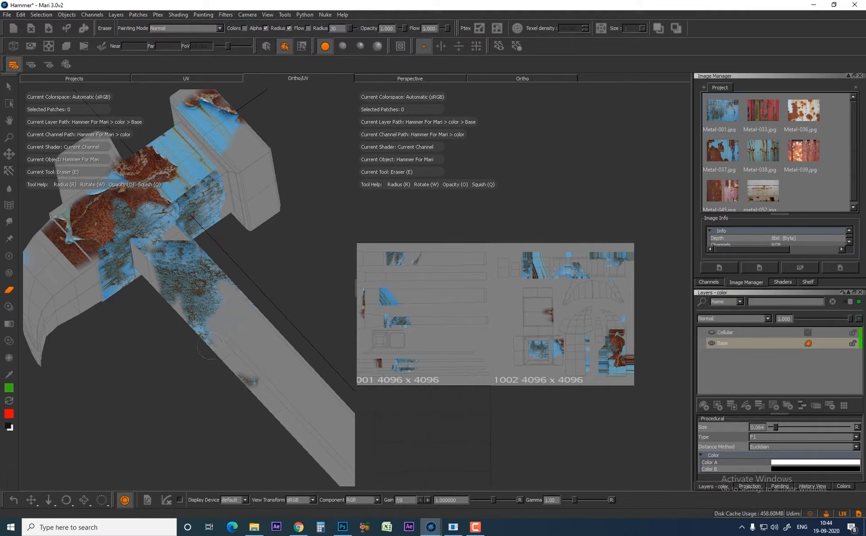
# Sample a grey-blue from the painted metal with the Eye Dropper and paint it on the handle below the texture.
pyautogui.press('p')
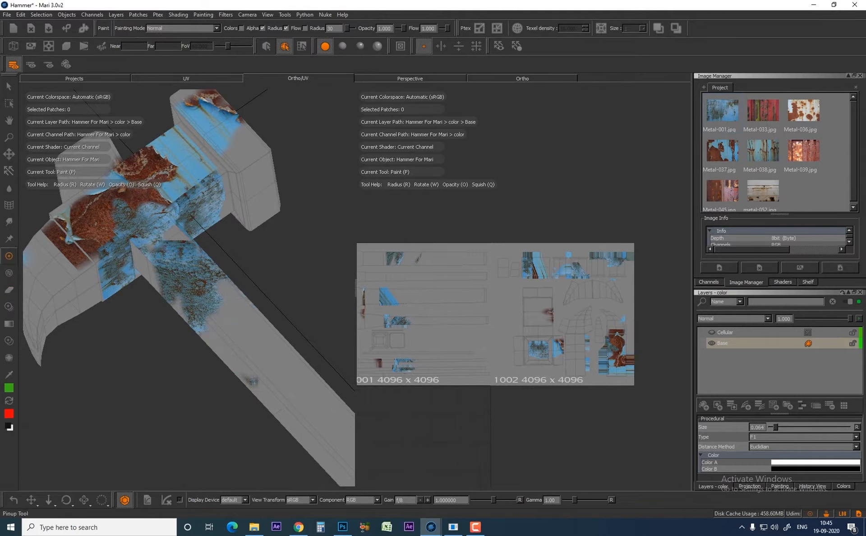
pyautogui.click(8, 374)
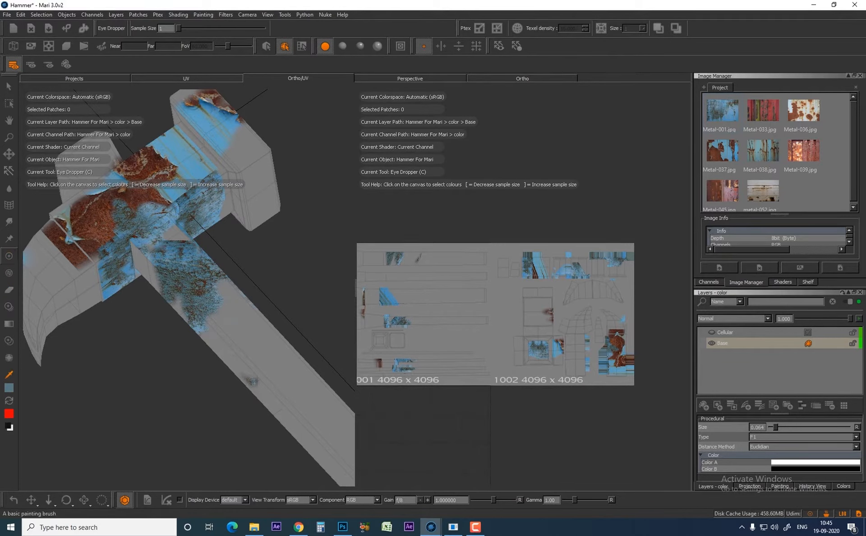
pyautogui.press('p')
pyautogui.moveTo(229, 311)
pyautogui.mouseDown()
pyautogui.moveTo(249, 319)
pyautogui.moveTo(243, 357)
pyautogui.mouseUp()
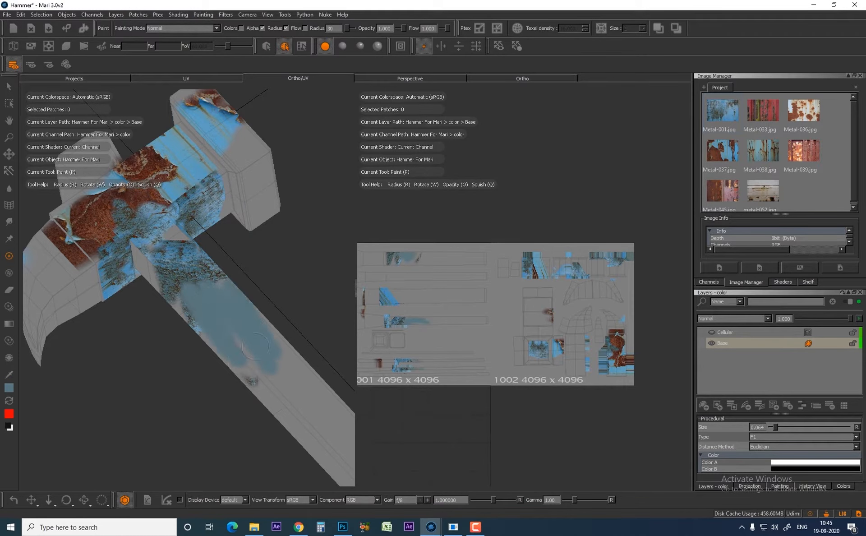
# Choose the crackSplat hard surface brush, set the colour to dark blue (0.203, 0.320, 0.358) and paint the head and handle.
pyautogui.click(808, 282)
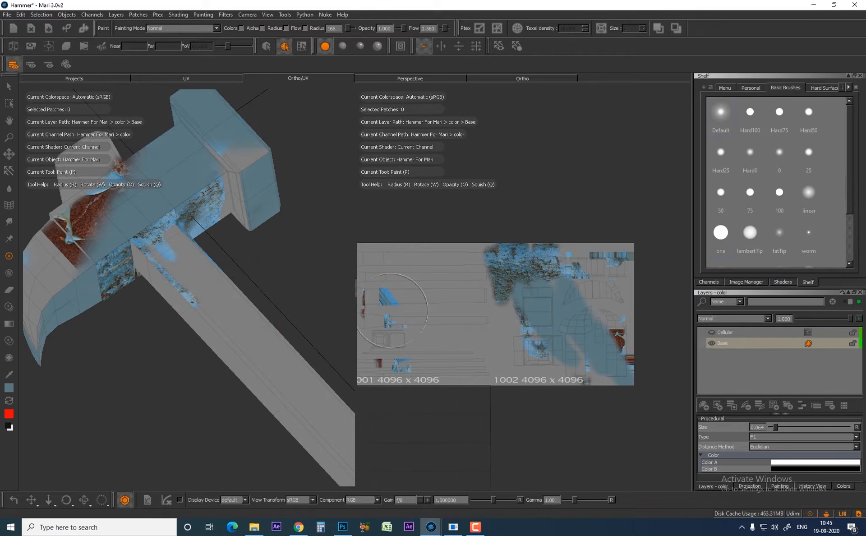
pyautogui.click(824, 88)
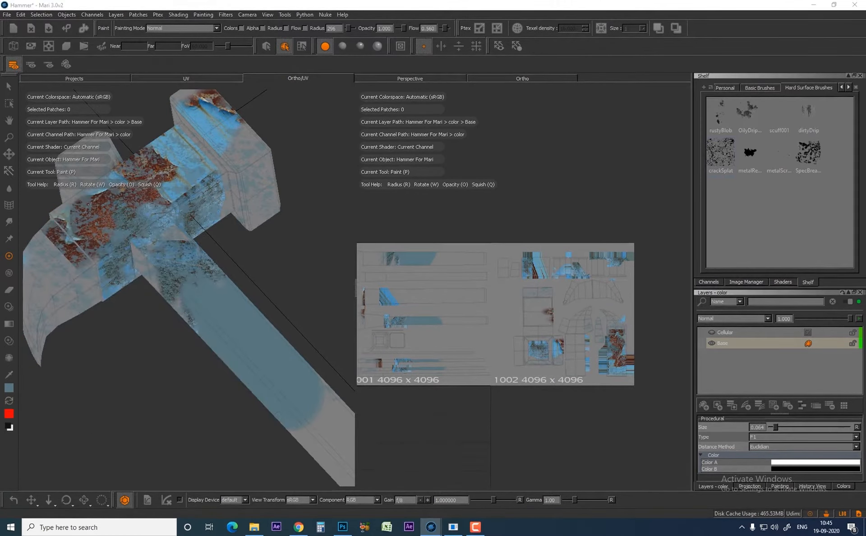
pyautogui.click(9, 388)
pyautogui.click(417, 288)
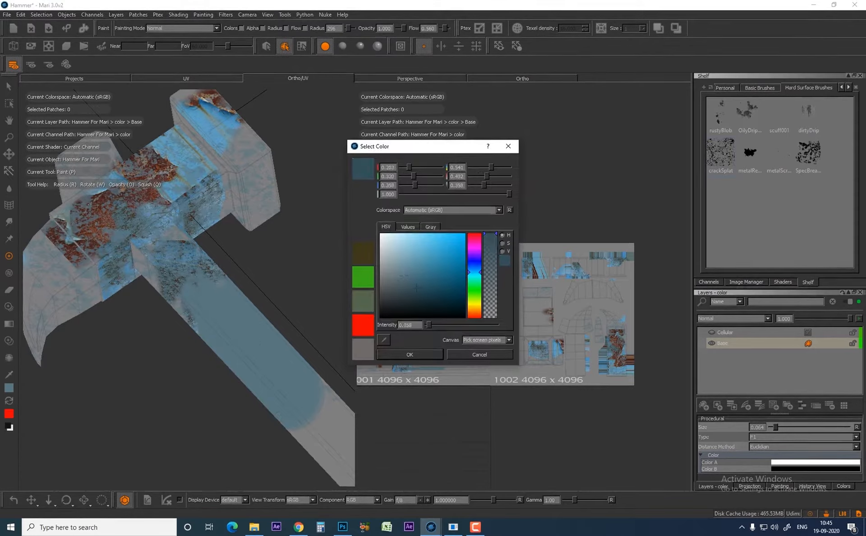
pyautogui.click(410, 354)
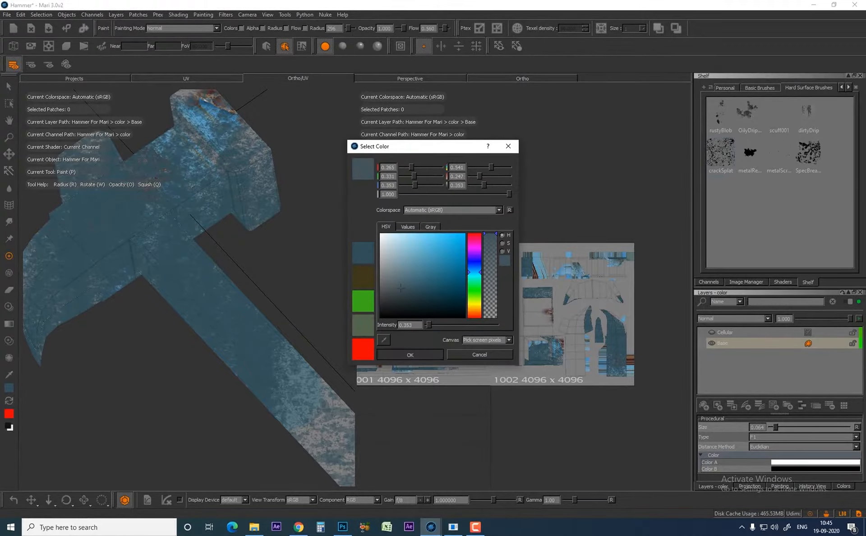
pyautogui.press('Escape')
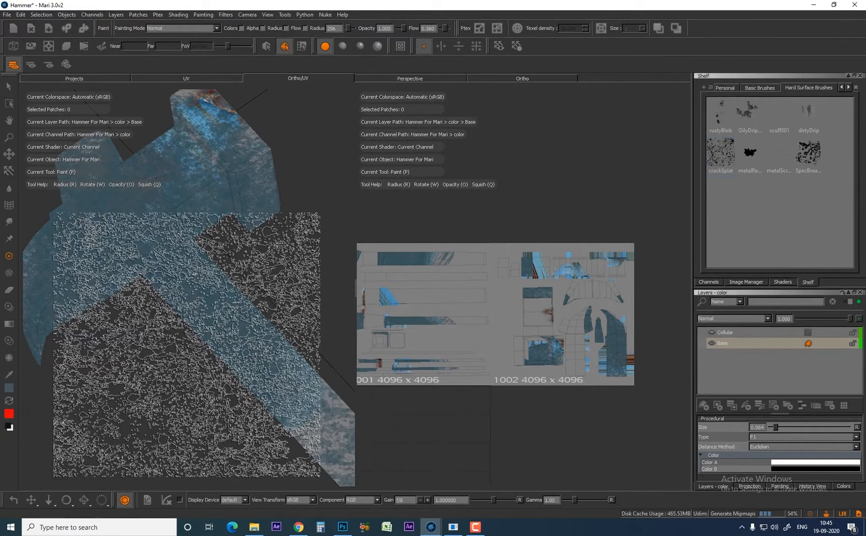
# Reduce the crackSplat brush radius to 115 and paint dark blue over the hammer's striking end and the side of the handle.
pyautogui.scroll(-5, 180, 279)
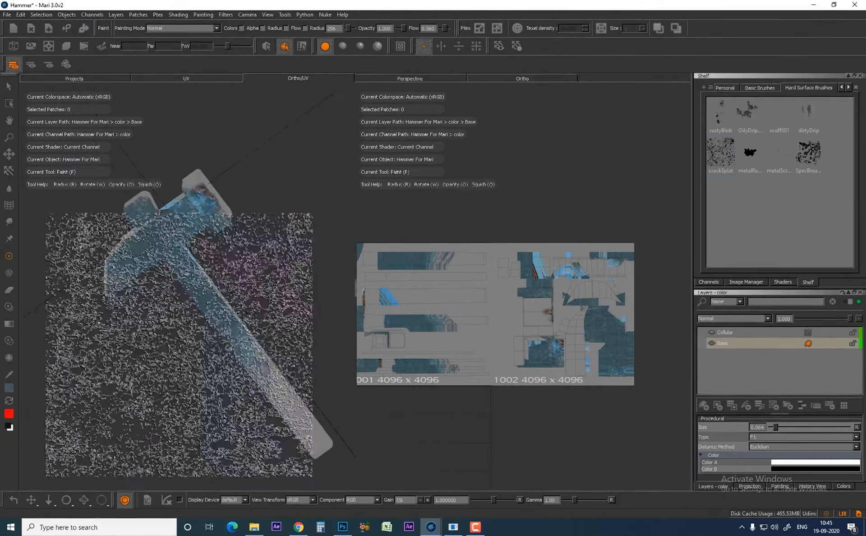
pyautogui.scroll(5, 179, 346)
pyautogui.keyDown('alt'); pyautogui.moveTo(179, 345); pyautogui.dragTo(156, 357); pyautogui.keyUp('alt')
pyautogui.keyDown('alt'); pyautogui.moveTo(221, 259); pyautogui.dragTo(221, 301, button='middle'); pyautogui.keyUp('alt')
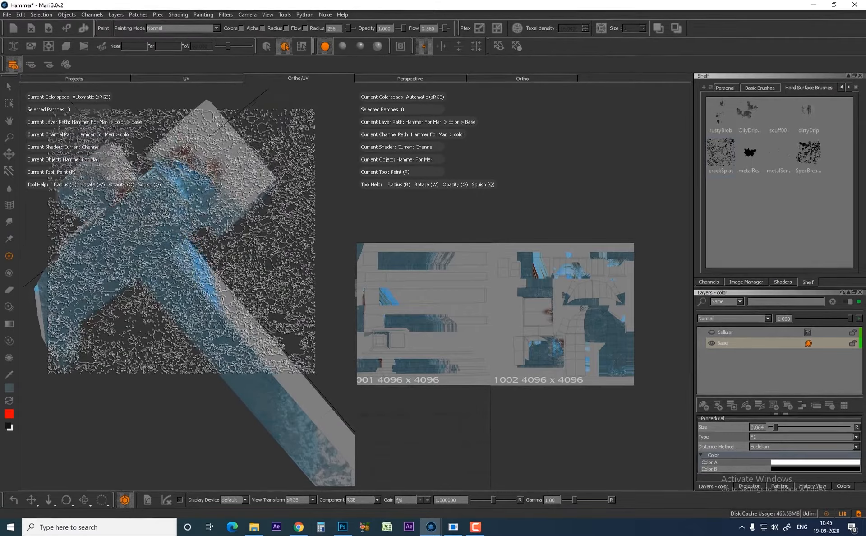
pyautogui.press('r')
pyautogui.moveTo(178, 241); pyautogui.dragTo(122, 241)
pyautogui.press('r')
pyautogui.moveTo(221, 330); pyautogui.dragTo(198, 330)
pyautogui.moveTo(128, 278); pyautogui.dragTo(124, 276)
pyautogui.moveTo(186, 186)
pyautogui.mouseDown()
pyautogui.moveTo(193, 168)
pyautogui.moveTo(254, 225)
pyautogui.moveTo(226, 142)
pyautogui.moveTo(190, 209)
pyautogui.moveTo(236, 179)
pyautogui.moveTo(239, 144)
pyautogui.mouseUp()
pyautogui.moveTo(220, 323); pyautogui.dragTo(213, 283)
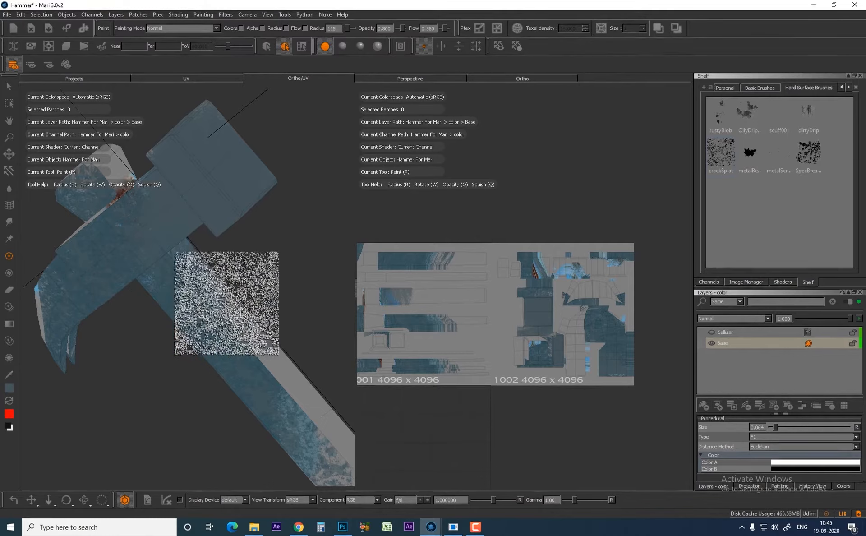
# Sample a lighter blue with the Eye Dropper and paint crackSplat speckles over the head and upper handle.
pyautogui.click(9, 374)
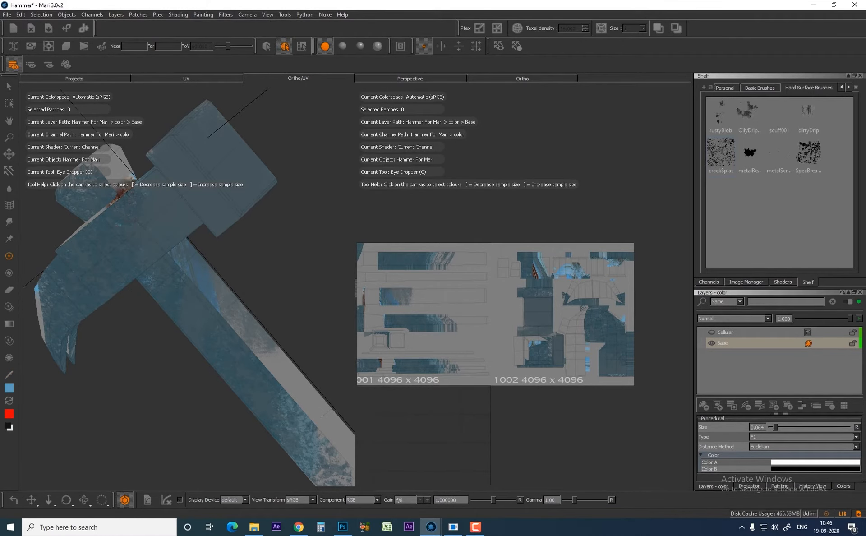
pyautogui.press('p')
pyautogui.moveTo(171, 238)
pyautogui.mouseDown()
pyautogui.moveTo(242, 215)
pyautogui.moveTo(155, 236)
pyautogui.moveTo(172, 176)
pyautogui.moveTo(225, 335)
pyautogui.moveTo(295, 398)
pyautogui.mouseUp()
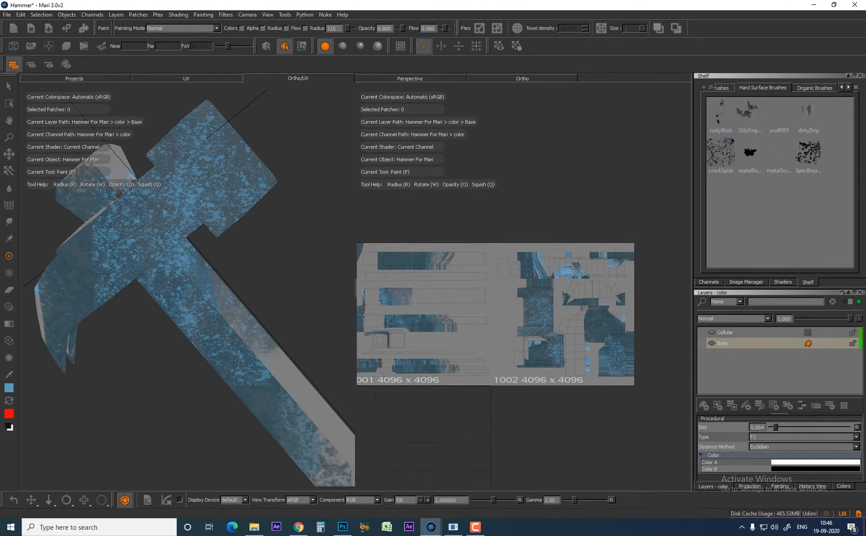
# Choose the geckoSkin organic brush and paint its light blue vein pattern over the claw and handle.
pyautogui.click(815, 88)
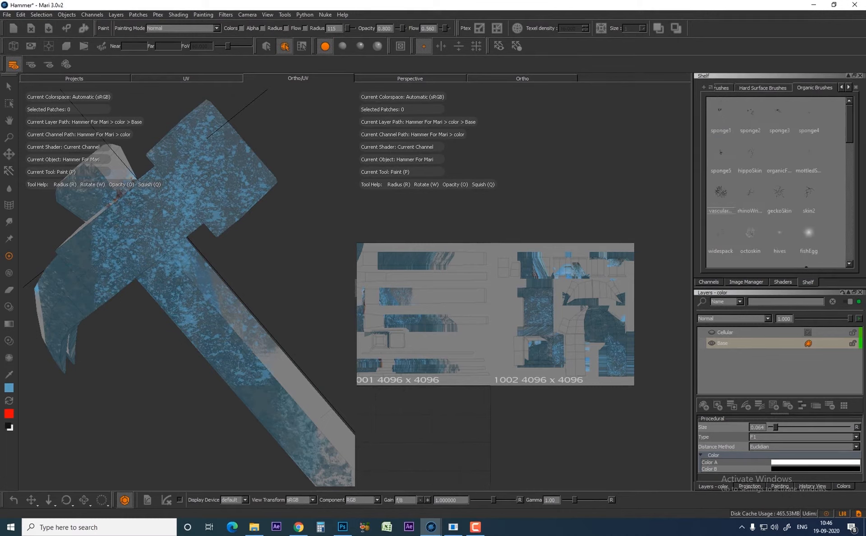
pyautogui.click(780, 194)
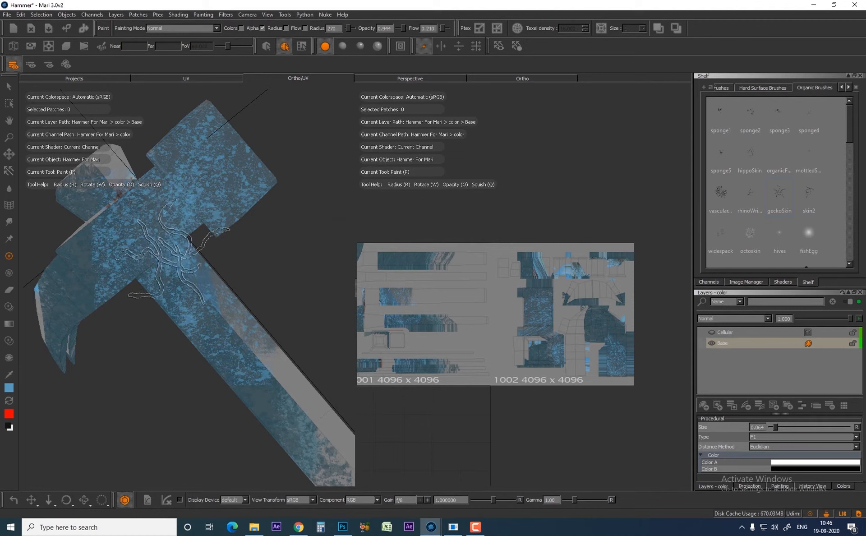
pyautogui.moveTo(256, 341)
pyautogui.mouseDown()
pyautogui.moveTo(293, 383)
pyautogui.moveTo(288, 394)
pyautogui.moveTo(295, 375)
pyautogui.moveTo(135, 343)
pyautogui.moveTo(77, 293)
pyautogui.moveTo(108, 246)
pyautogui.mouseUp()
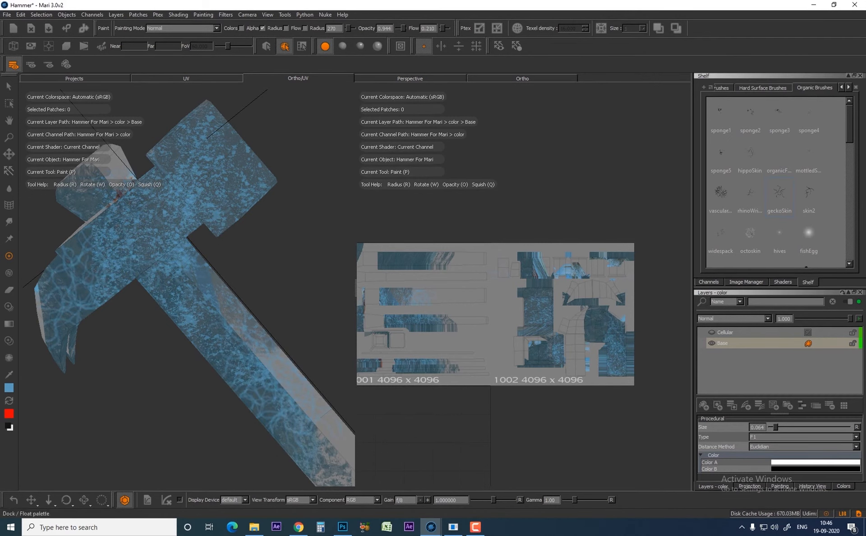
# Choose the brush whose name begins with "oldShipy" from Brad's New Brushes.
pyautogui.click(849, 87)
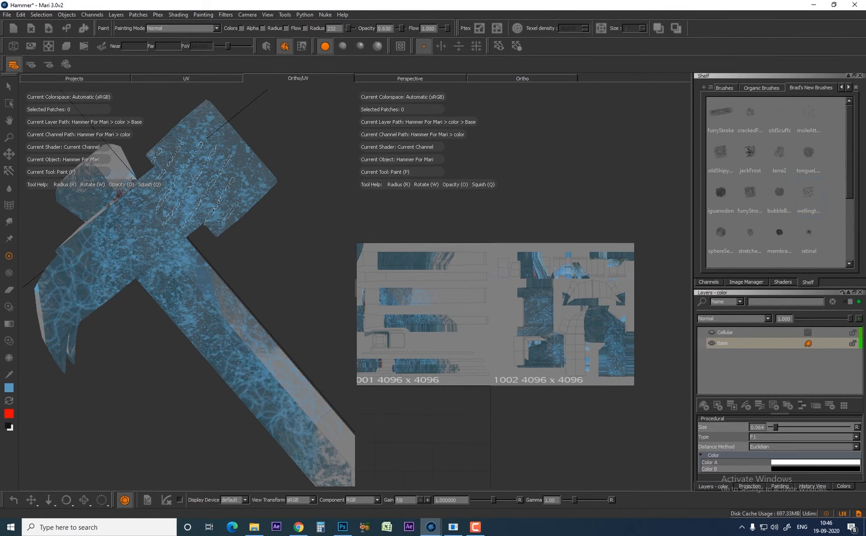
pyautogui.click(721, 153)
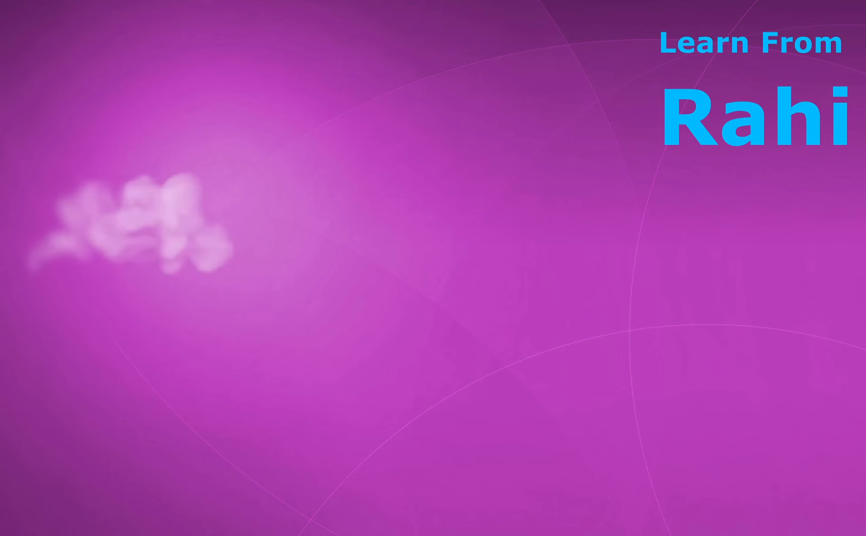